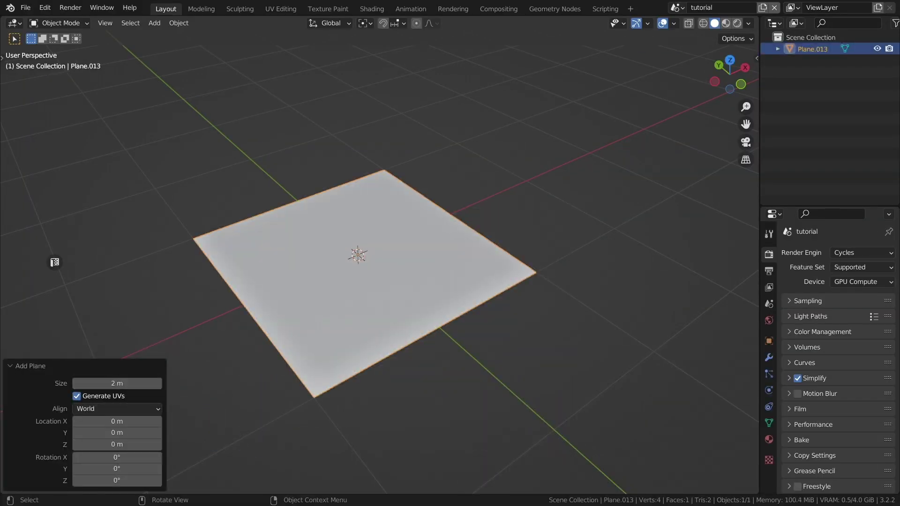
Cut the 100-cut subdivided plane into grooved tiles and place nine flat cube stands
{"action": "key", "text": "Tab"}
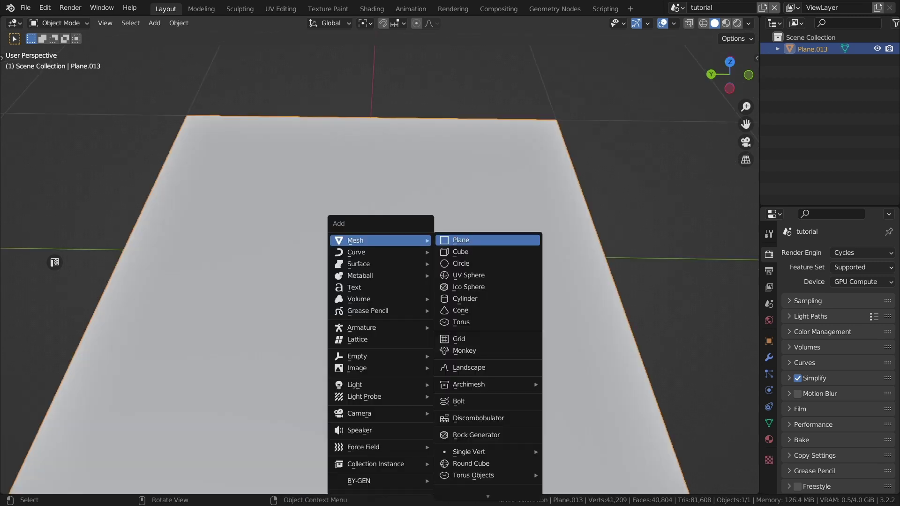
{"action": "left_click", "coordinate": [492, 272]}
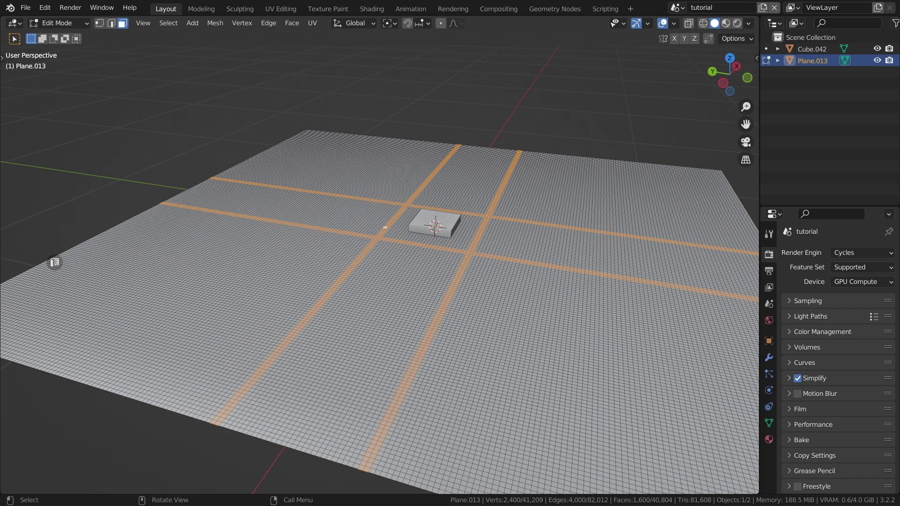
{"action": "key", "text": "e"}
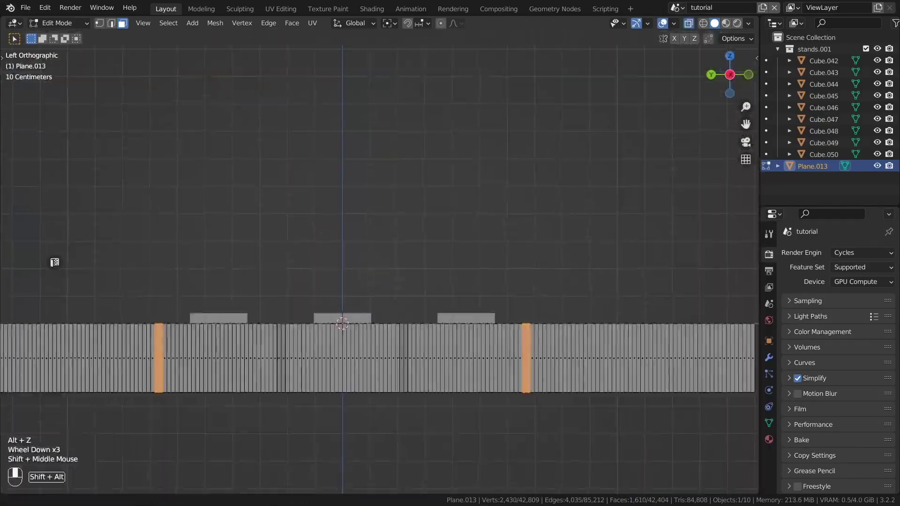
Add a camera, look through it, and lock the camera to the view
{"action": "key", "text": "shift+a"}
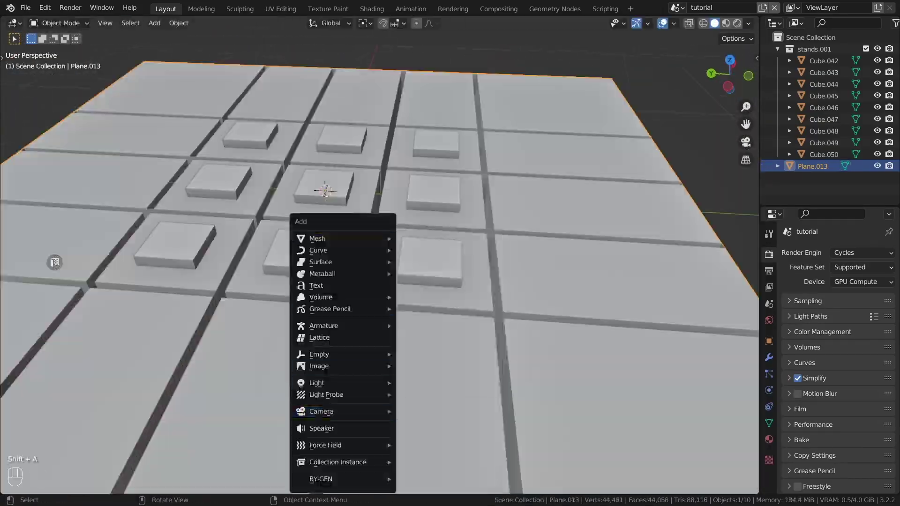
{"action": "left_click", "coordinate": [321, 411]}
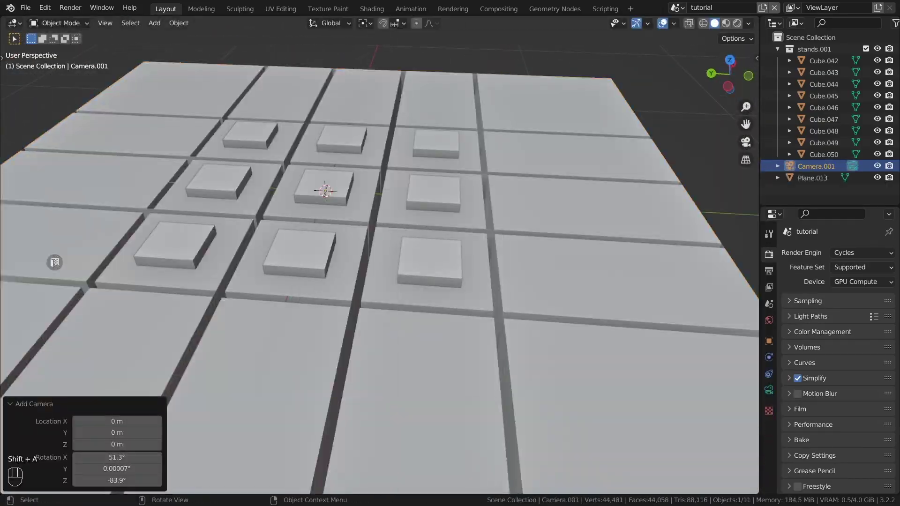
{"action": "key", "text": "KP_0"}
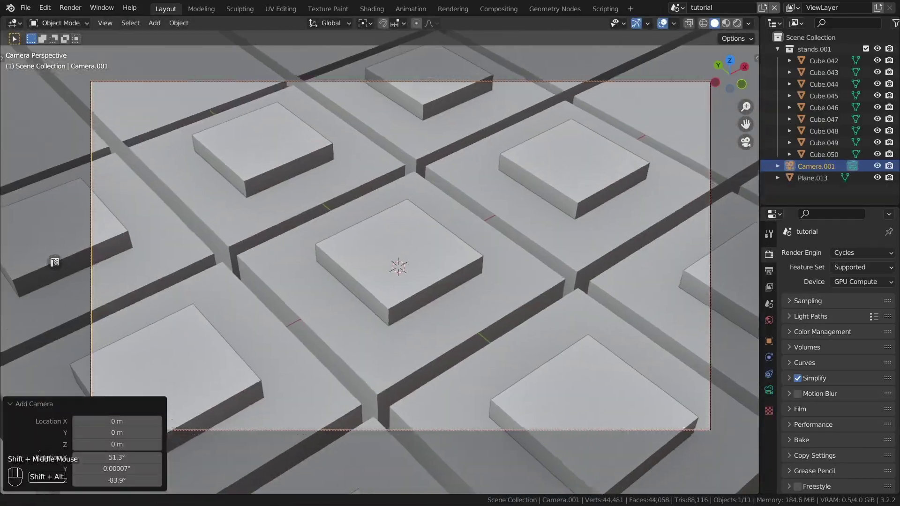
{"action": "key", "text": "q"}
{"action": "left_click", "coordinate": [462, 231]}
{"action": "left_click", "coordinate": [769, 389]}
Pull the camera back to frame the central stands and set Passepartout to 1.0
{"action": "key", "text": "g"}
{"action": "middle_click_drag", "start_coordinate": [54, 262], "coordinate": [55, 262]}
{"action": "left_click", "coordinate": [54, 262]}
{"action": "scroll", "coordinate": [839, 375], "scroll_direction": "down", "scroll_amount": 5}
{"action": "left_click_drag", "start_coordinate": [848, 439], "coordinate": [877, 439]}
{"action": "scroll", "coordinate": [375, 258], "scroll_direction": "up", "scroll_amount": 2}
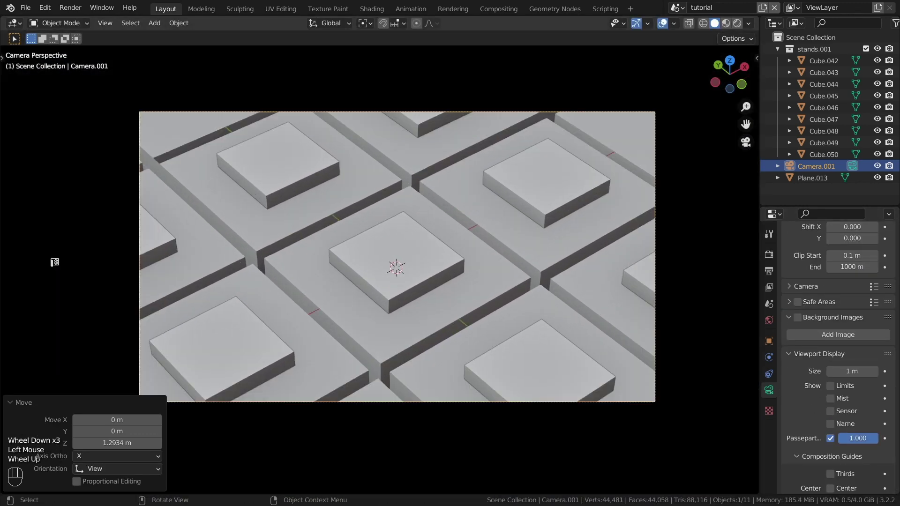
{"action": "key", "text": "g"}
{"action": "key", "text": "z"}
Duplicate a stand and raise the copy 0.04 m on Z
{"action": "left_click", "coordinate": [55, 262]}
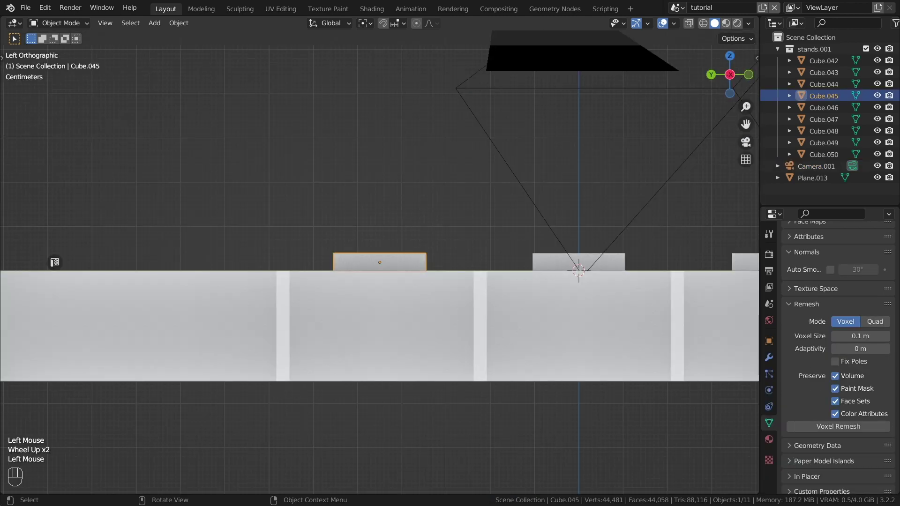
{"action": "middle_click_drag", "start_coordinate": [54, 261], "coordinate": [55, 262], "text": "shift"}
{"action": "scroll", "coordinate": [54, 262], "scroll_direction": "up", "scroll_amount": 3}
{"action": "key", "text": "shift+d"}
{"action": "key", "text": "z"}
{"action": "left_click", "coordinate": [54, 262], "text": "ctrl"}
{"action": "scroll", "coordinate": [55, 262], "scroll_direction": "up", "scroll_amount": 1}
{"action": "scroll", "coordinate": [55, 262], "scroll_direction": "up", "scroll_amount": 2}
Raise the duplicate block further along Z onto the central stand
{"action": "key", "text": "g"}
{"action": "key", "text": "z"}
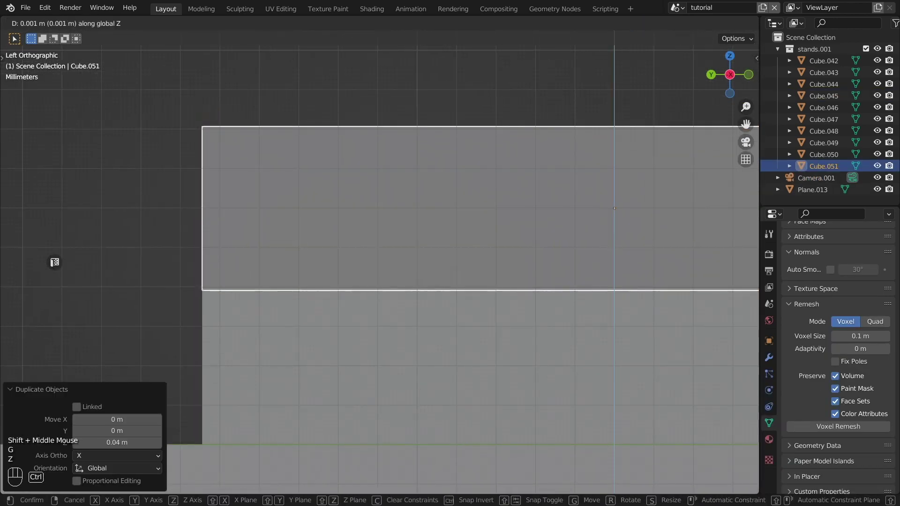
{"action": "left_click", "coordinate": [54, 262]}
{"action": "scroll", "coordinate": [54, 262], "scroll_direction": "down", "scroll_amount": 3}
Give the block a Bevel modifier with 0.005 m width and 5 segments
{"action": "left_click", "coordinate": [768, 357]}
{"action": "left_click", "coordinate": [838, 252]}
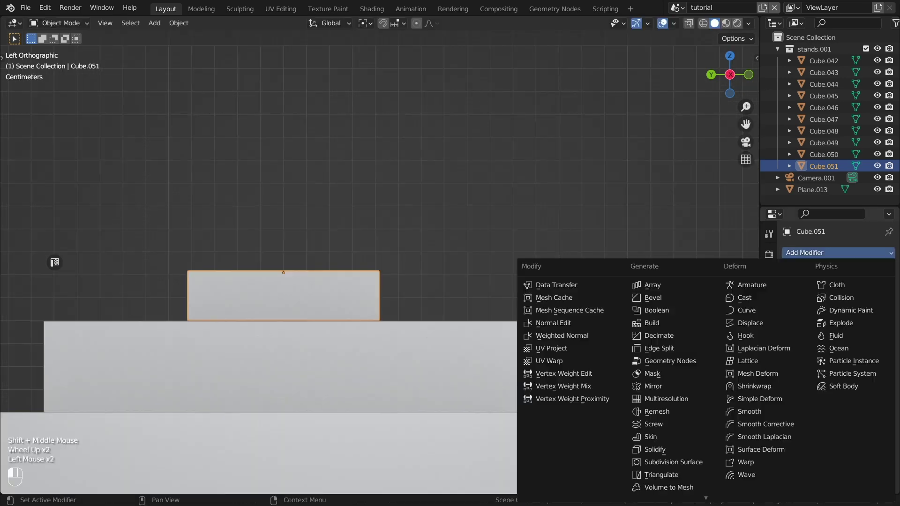
{"action": "left_click", "coordinate": [656, 298]}
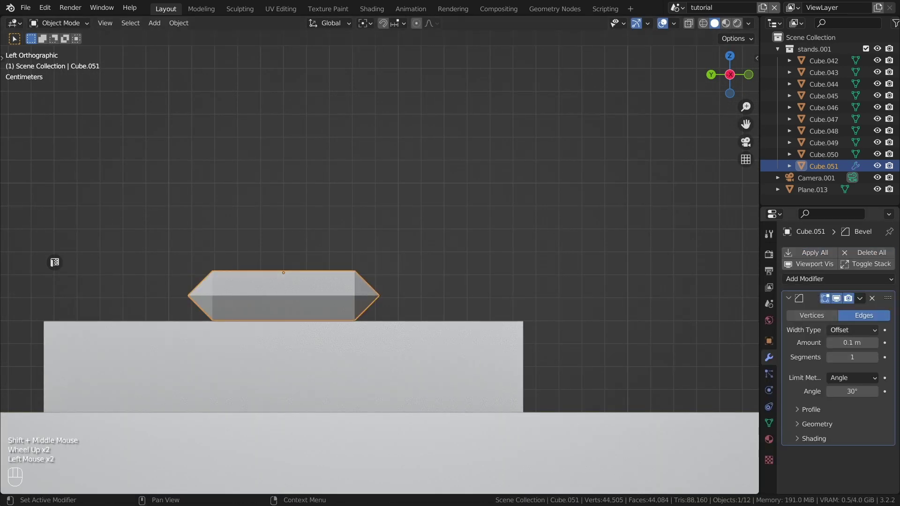
{"action": "left_click", "coordinate": [851, 342]}
{"action": "left_click_drag", "start_coordinate": [852, 342], "coordinate": [837, 342], "text": "shift"}
{"action": "key", "text": "Return"}
{"action": "left_click", "coordinate": [811, 409]}
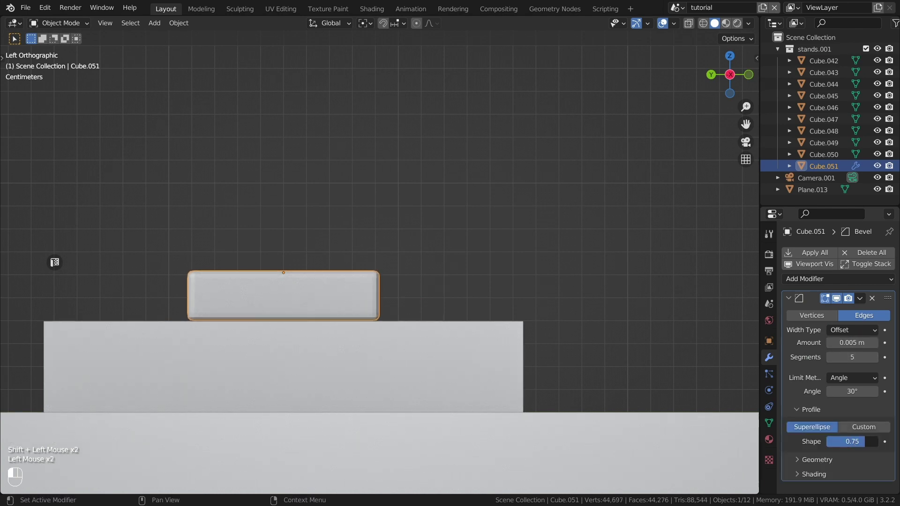
{"action": "middle_click_drag", "start_coordinate": [374, 234], "coordinate": [422, 211]}
{"action": "scroll", "coordinate": [364, 323], "scroll_direction": "up", "scroll_amount": 2}
{"action": "middle_click_drag", "start_coordinate": [363, 323], "coordinate": [363, 281], "text": "shift"}
Stack a narrower duplicate of the rounded block on top of it
{"action": "key", "text": "shift+d"}
{"action": "key", "text": "z"}
{"action": "key", "text": "Return"}
{"action": "key", "text": "Tab"}
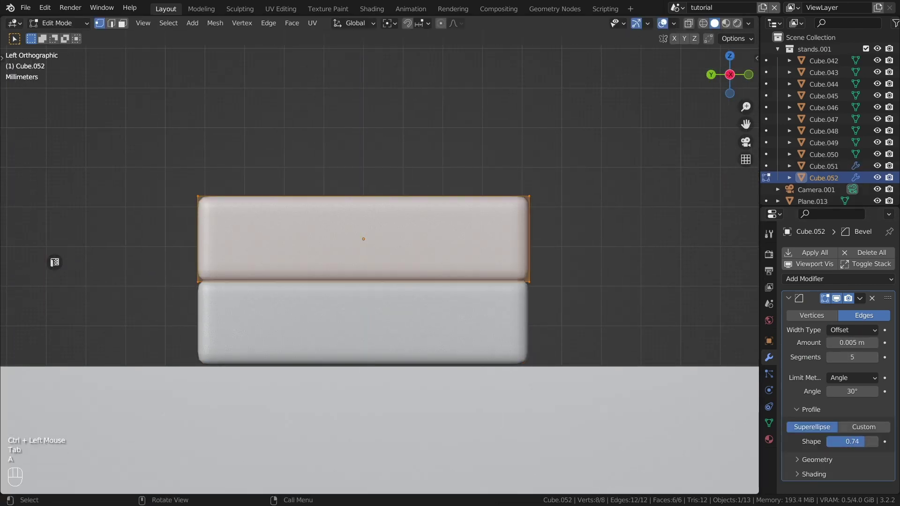
{"action": "key", "text": "s"}
{"action": "key", "text": "shift+z"}
{"action": "left_click", "coordinate": [539, 231], "text": "ctrl"}
{"action": "key", "text": "Tab"}
Add a third block above, shrunk to 0.6 in X and Y
{"action": "key", "text": "shift+d"}
{"action": "key", "text": "z"}
{"action": "key", "text": "Return"}
{"action": "key", "text": "Tab"}
{"action": "middle_click_drag", "start_coordinate": [612, 258], "coordinate": [537, 261]}
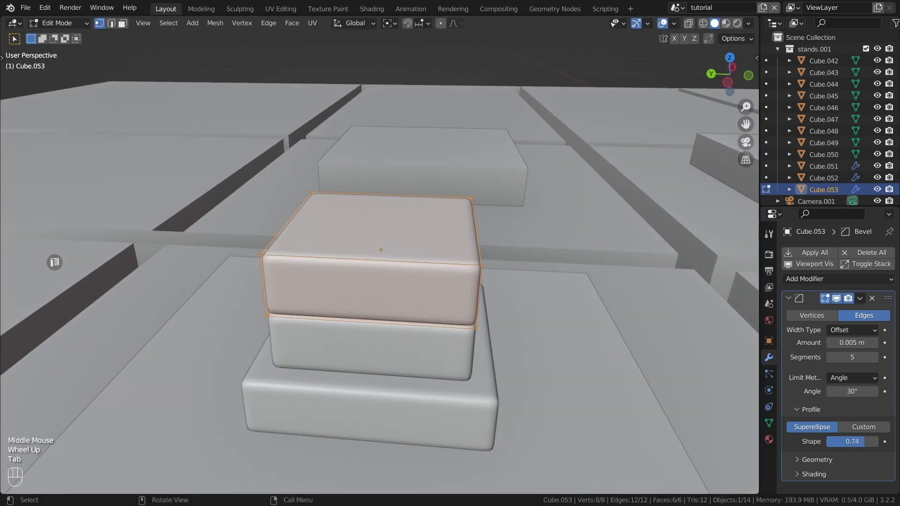
{"action": "key", "text": "s"}
{"action": "key", "text": "shift+z"}
{"action": "left_click", "coordinate": [537, 261], "text": "ctrl"}
{"action": "key", "text": "Tab"}
Add a fourth, smaller block on top to finish the stepped pyramid
{"action": "key", "text": "shift+d"}
{"action": "key", "text": "z"}
{"action": "key", "text": "Return"}
{"action": "key", "text": "Tab"}
{"action": "scroll", "coordinate": [382, 254], "scroll_direction": "up", "scroll_amount": 2}
{"action": "key", "text": "s"}
{"action": "key", "text": "shift+z"}
{"action": "key", "text": "s"}
{"action": "key", "text": "y"}
{"action": "left_click", "coordinate": [562, 245], "text": "ctrl"}
{"action": "key", "text": "Tab"}
{"action": "scroll", "coordinate": [563, 244], "scroll_direction": "down", "scroll_amount": 2}
Select a side stand and add a new cube
{"action": "middle_click_drag", "start_coordinate": [421, 234], "coordinate": [459, 196]}
{"action": "middle_click_drag", "start_coordinate": [459, 196], "coordinate": [458, 141], "text": "shift"}
{"action": "left_click", "coordinate": [458, 188]}
{"action": "key", "text": "shift+a"}
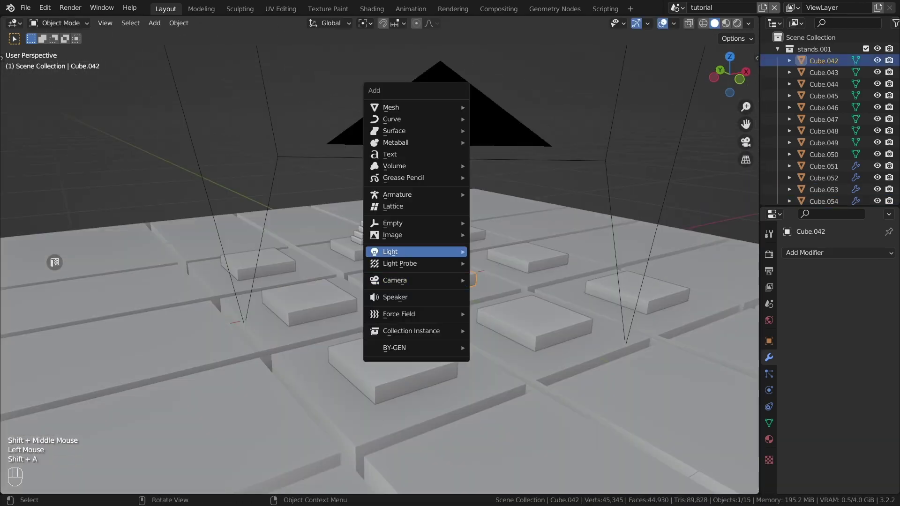
{"action": "mouse_move", "coordinate": [457, 106]}
{"action": "left_click", "coordinate": [495, 118]}
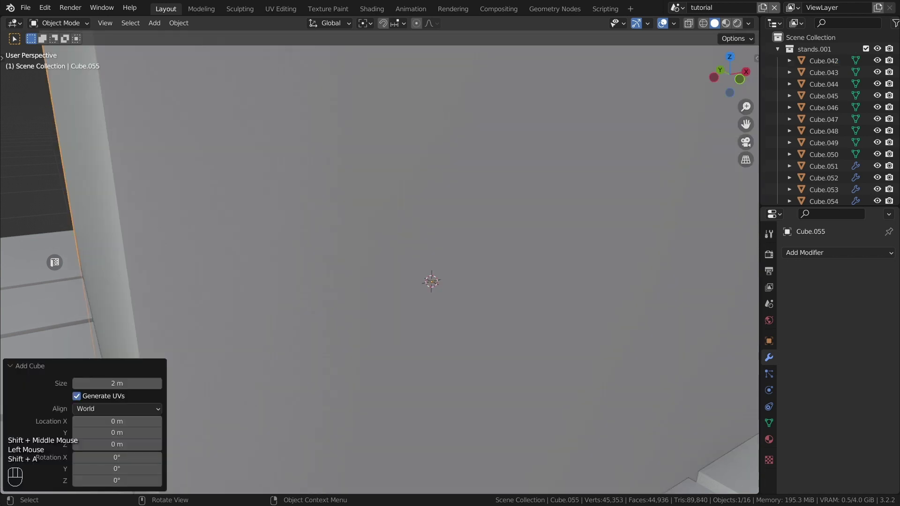
Shrink the cube to 0.3 and move it along X onto the side stand
{"action": "key", "text": "Tab"}
{"action": "key", "text": "s"}
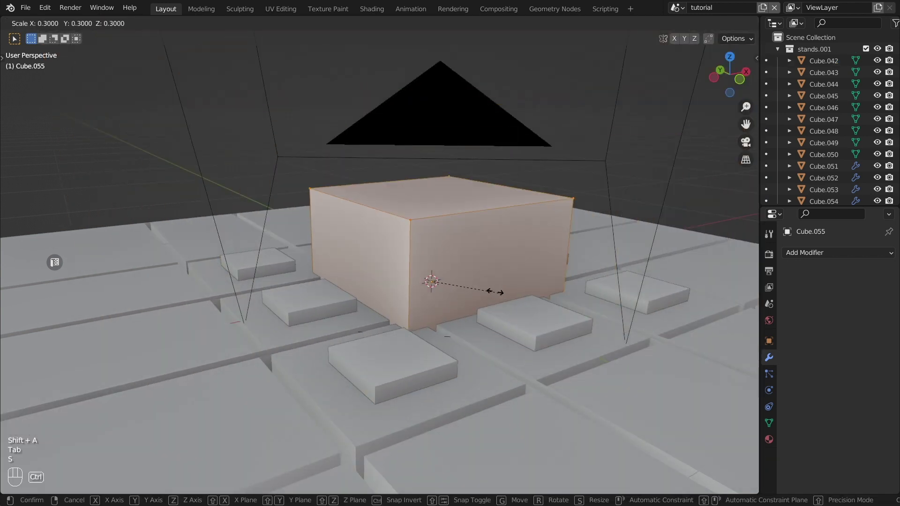
{"action": "key", "text": "g"}
{"action": "key", "text": "x"}
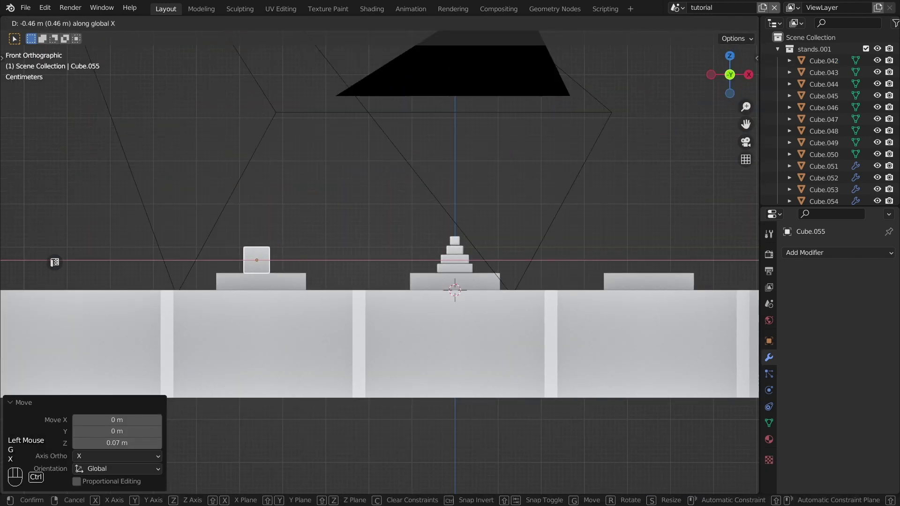
{"action": "left_click", "coordinate": [261, 260], "text": "ctrl"}
{"action": "scroll", "coordinate": [375, 234], "scroll_direction": "up", "scroll_amount": 1}
{"action": "middle_click_drag", "start_coordinate": [374, 235], "coordinate": [328, 249]}
Check the cube's mesh in Edit Mode using the vertex context options
{"action": "left_click", "coordinate": [724, 75]}
{"action": "key", "text": "Tab"}
{"action": "scroll", "coordinate": [375, 247], "scroll_direction": "down", "scroll_amount": 2}
{"action": "right_click", "coordinate": [328, 249]}
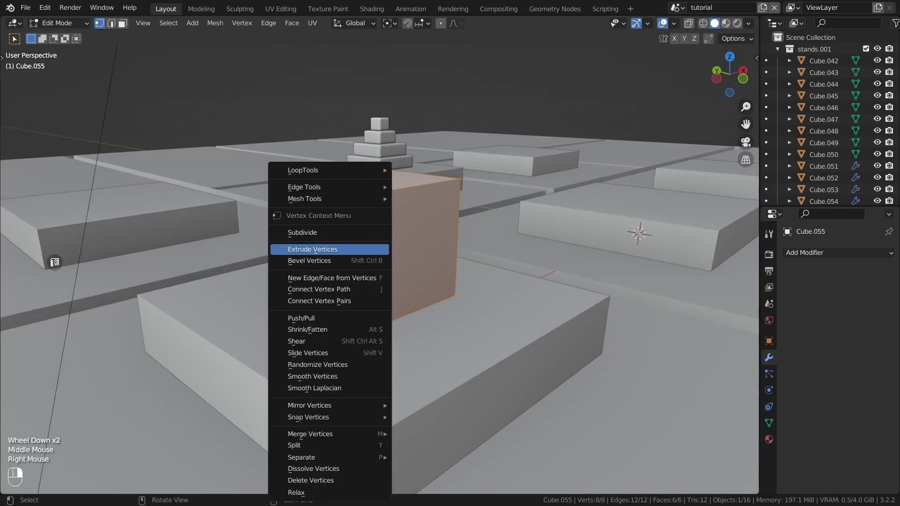
{"action": "key", "text": "Tab"}
{"action": "scroll", "coordinate": [375, 258], "scroll_direction": "down", "scroll_amount": 2}
{"action": "key", "text": "shift+a"}
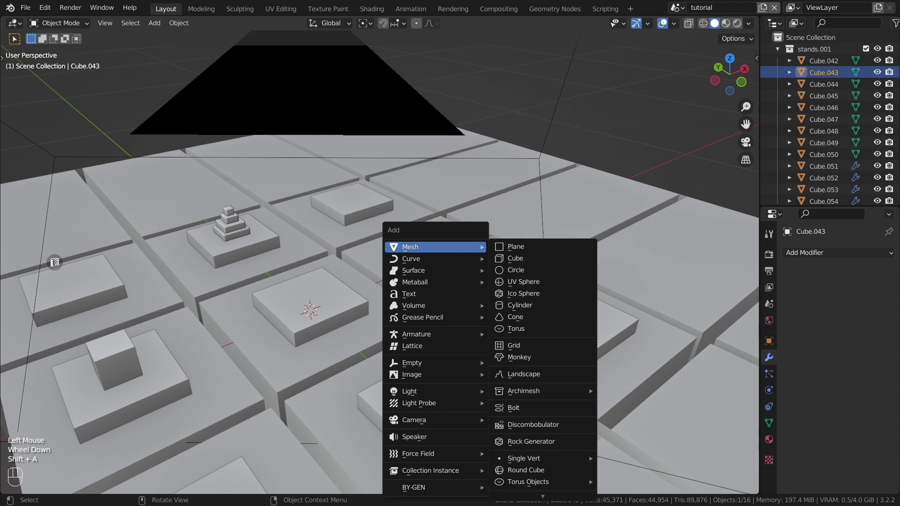
Add a 64-segment UV sphere and shade it smooth
{"action": "left_click", "coordinate": [523, 281]}
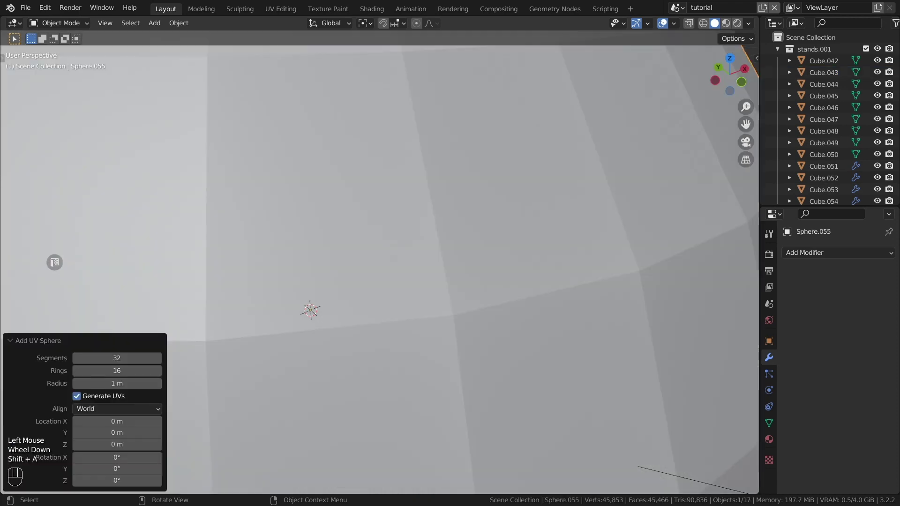
{"action": "scroll", "coordinate": [523, 281], "scroll_direction": "down", "scroll_amount": 2}
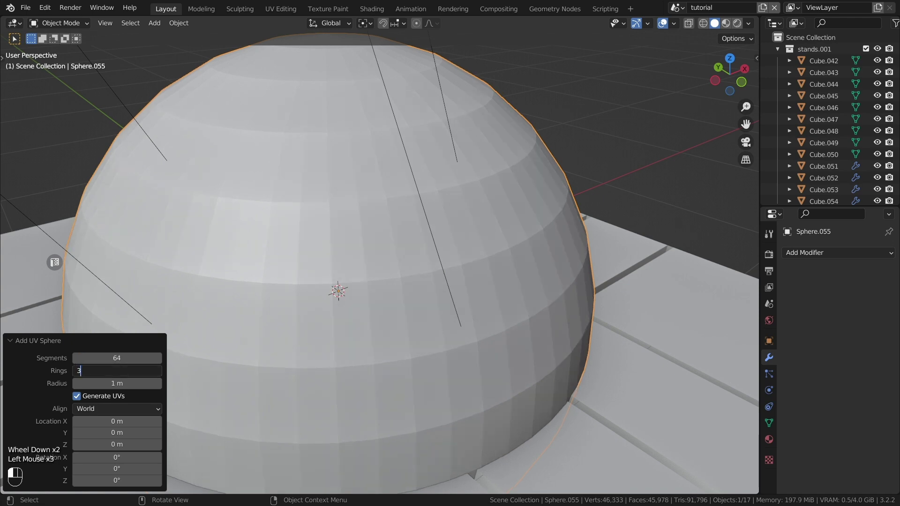
{"action": "right_click", "coordinate": [422, 321]}
{"action": "left_click", "coordinate": [421, 292]}
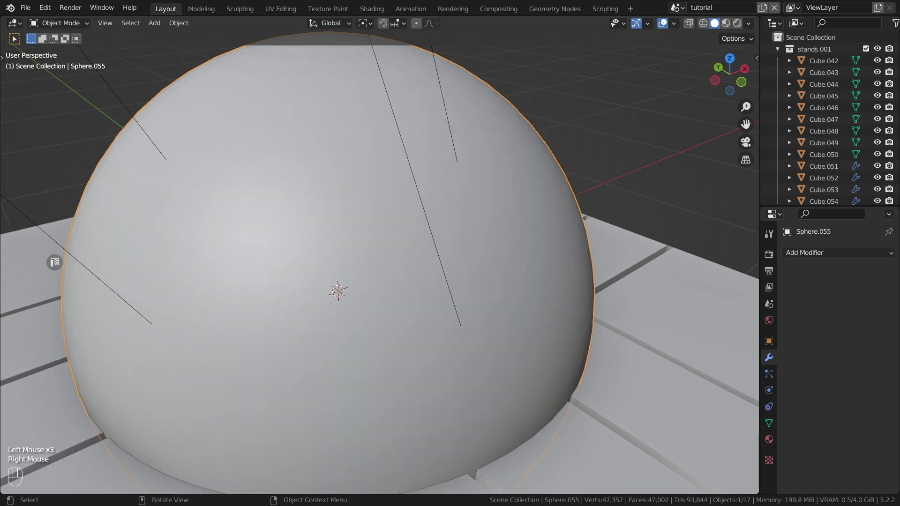
Shrink the sphere and lower it on Z to rest on the stand
{"action": "key", "text": "Tab"}
{"action": "key", "text": "s"}
{"action": "left_click", "coordinate": [539, 326], "text": "ctrl"}
Fine-tune the sphere's position and size from the side views
{"action": "key", "text": "s"}
{"action": "left_click", "coordinate": [528, 323]}
{"action": "key", "text": "KP_1"}
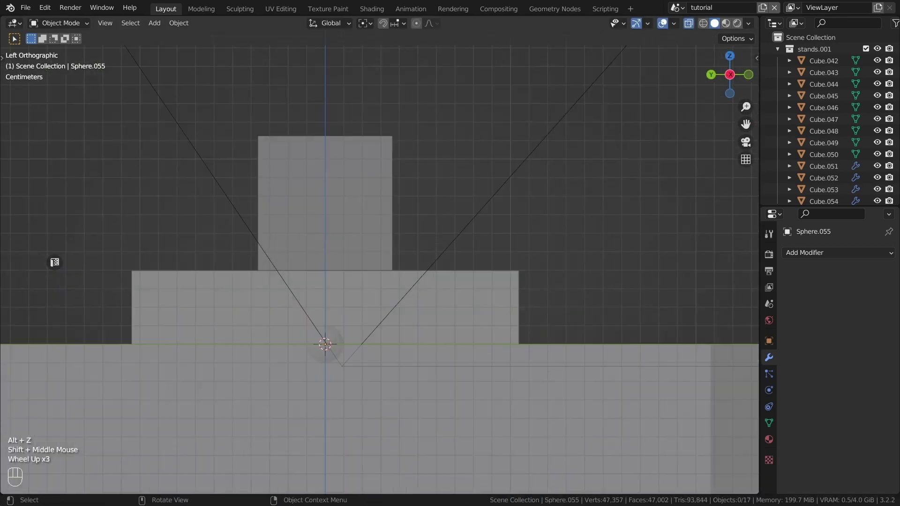
{"action": "key", "text": "g"}
{"action": "key", "text": "z"}
{"action": "left_click", "coordinate": [327, 248]}
{"action": "scroll", "coordinate": [326, 249], "scroll_direction": "down", "scroll_amount": 2}
{"action": "key", "text": "g"}
{"action": "middle_click_drag", "start_coordinate": [327, 249], "coordinate": [421, 261], "text": "shift"}
{"action": "left_click", "coordinate": [150, 257]}
{"action": "key", "text": "KP_3"}
{"action": "key", "text": "s"}
{"action": "key", "text": "z"}
{"action": "right_click", "coordinate": [421, 261]}
{"action": "key", "text": "Tab"}
Duplicate the sphere twice into a row of three
{"action": "key", "text": "shift+d"}
{"action": "left_click", "coordinate": [171, 270]}
{"action": "key", "text": "shift+d"}
{"action": "left_click", "coordinate": [442, 269]}
{"action": "key", "text": "KP_7"}
{"action": "left_click", "coordinate": [397, 214], "text": "shift"}
{"action": "scroll", "coordinate": [397, 215], "scroll_direction": "down", "scroll_amount": 1}
{"action": "middle_click_drag", "start_coordinate": [396, 214], "coordinate": [396, 215], "text": "shift"}
Copy the row twice along X to form a 3×3 layer
{"action": "key", "text": "shift+d"}
{"action": "key", "text": "x"}
{"action": "scroll", "coordinate": [397, 215], "scroll_direction": "down", "scroll_amount": 2}
{"action": "key", "text": "shift+d"}
{"action": "key", "text": "x"}
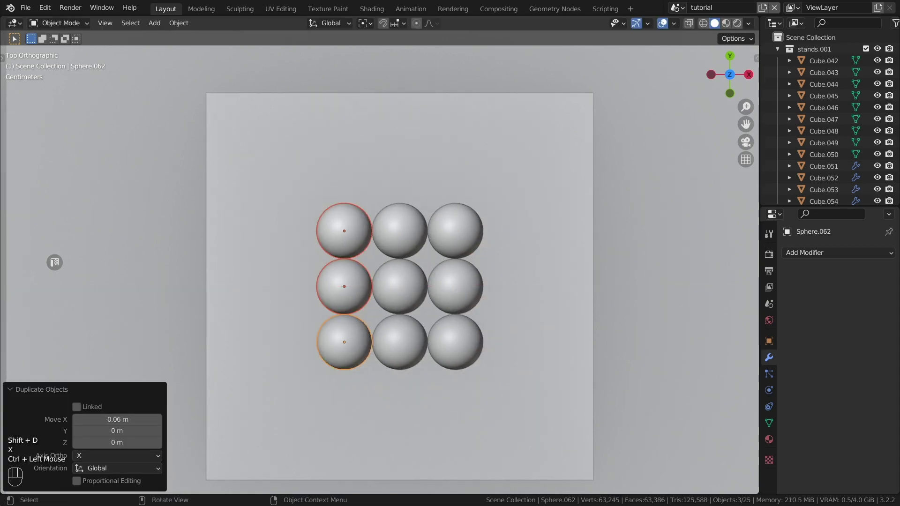
Duplicate all nine spheres straight up as a second layer
{"action": "key", "text": "KP_1"}
{"action": "key", "text": "ctrl+z"}
{"action": "key", "text": "a"}
{"action": "key", "text": "shift+d"}
Add a plane and squash it along Y into a thin strip at 0.4 Y scale
{"action": "key", "text": "z"}
{"action": "key", "text": "shift+a"}
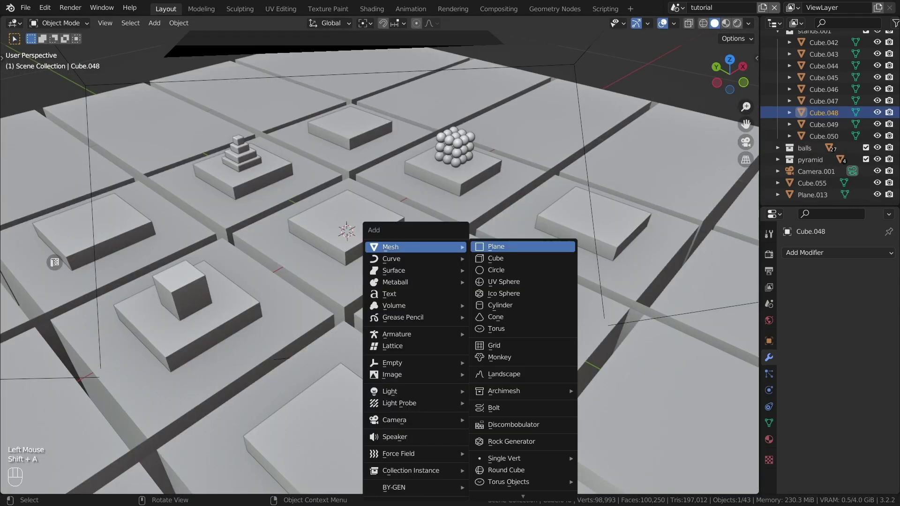
{"action": "left_click", "coordinate": [492, 243]}
{"action": "key", "text": "Tab"}
{"action": "key", "text": "KP_7"}
{"action": "key", "text": "s"}
{"action": "key", "text": "y"}
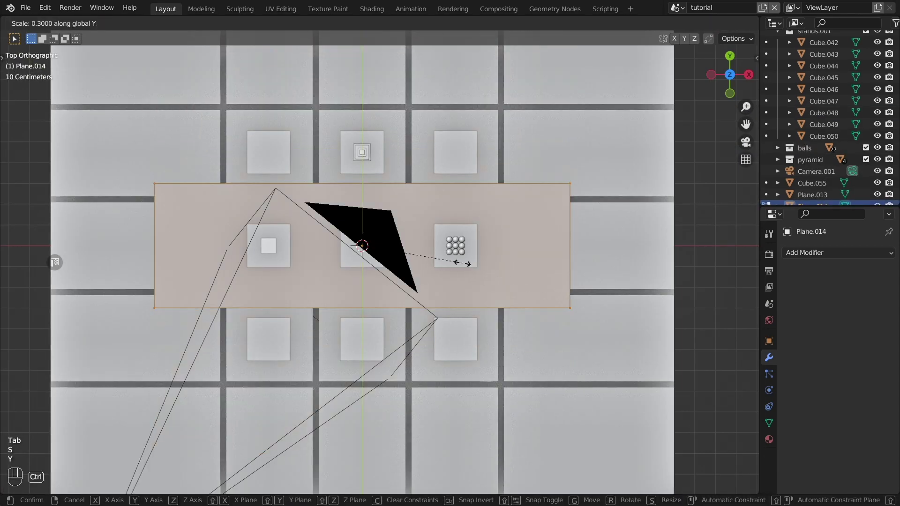
{"action": "left_click", "coordinate": [384, 251], "text": "ctrl"}
{"action": "key", "text": "s"}
{"action": "key", "text": "y"}
{"action": "left_click", "coordinate": [467, 251], "text": "ctrl"}
Narrow the strip along X and slide it along Y onto the front stand
{"action": "key", "text": "s"}
{"action": "key", "text": "x"}
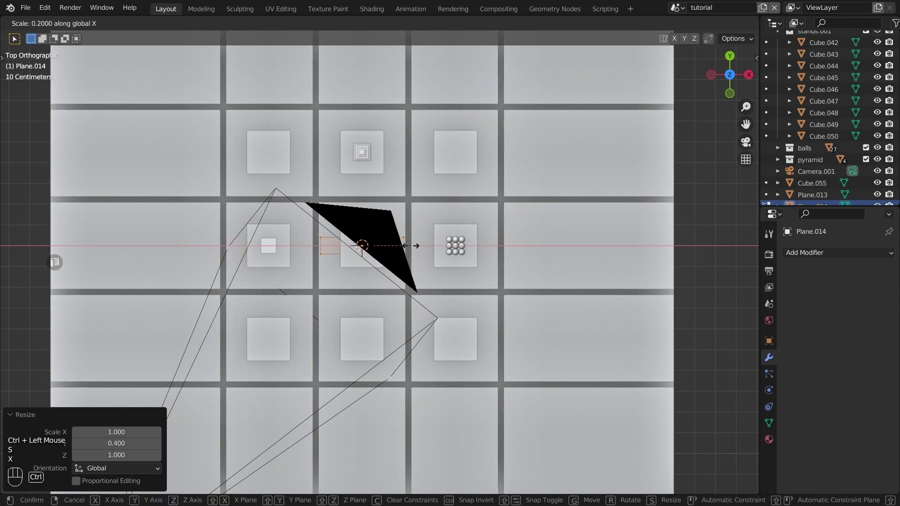
{"action": "left_click", "coordinate": [361, 246], "text": "ctrl"}
{"action": "key", "text": "g"}
{"action": "key", "text": "y"}
{"action": "left_click", "coordinate": [357, 237], "text": "ctrl"}
{"action": "scroll", "coordinate": [356, 236], "scroll_direction": "up", "scroll_amount": 6}
{"action": "key", "text": "g"}
{"action": "key", "text": "y"}
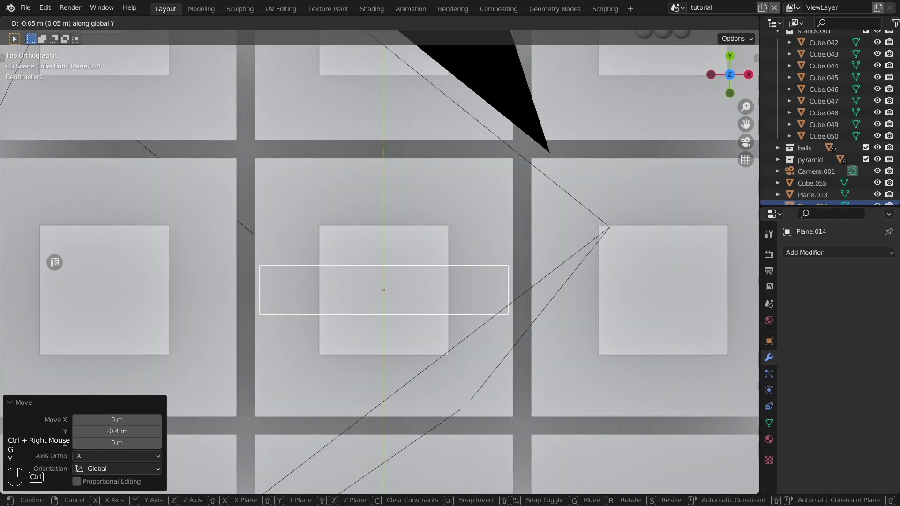
{"action": "left_click", "coordinate": [384, 290]}
Add a centred loop cut across the middle of the strip
{"action": "key", "text": "Tab"}
{"action": "middle_click_drag", "start_coordinate": [383, 290], "coordinate": [398, 267]}
{"action": "key", "text": "Tab"}
{"action": "key", "text": "ctrl+r"}
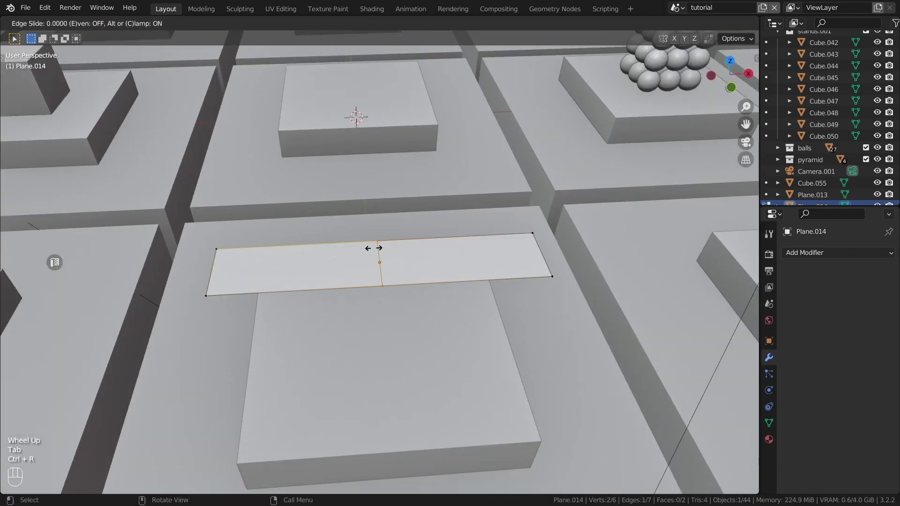
{"action": "left_click", "coordinate": [379, 262]}
{"action": "right_click", "coordinate": [380, 262]}
{"action": "key", "text": "Tab"}
Give the strip a Displace modifier with a new Stucci texture
{"action": "middle_click_drag", "start_coordinate": [380, 262], "coordinate": [421, 281]}
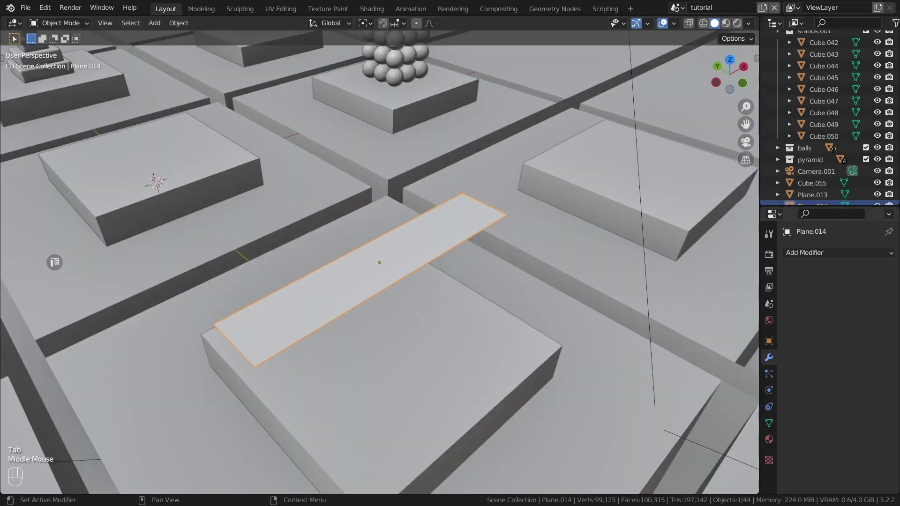
{"action": "left_click", "coordinate": [839, 253]}
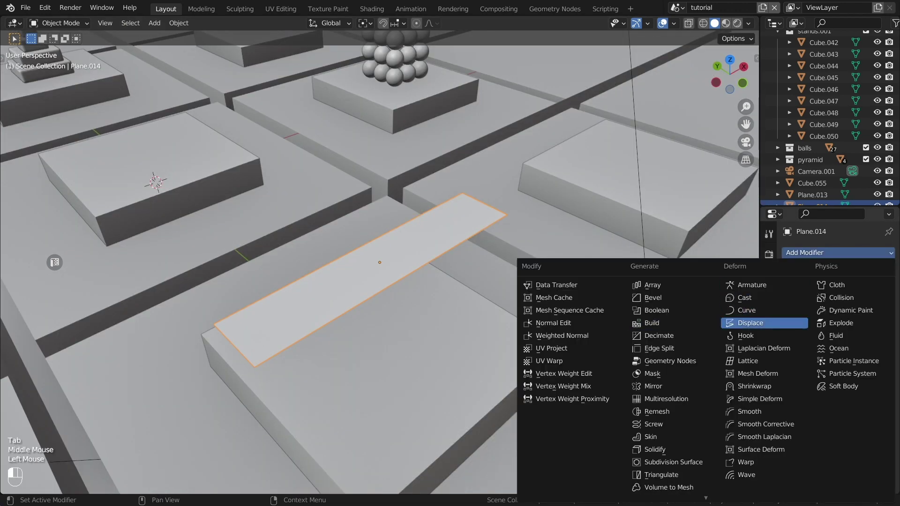
{"action": "left_click", "coordinate": [764, 323]}
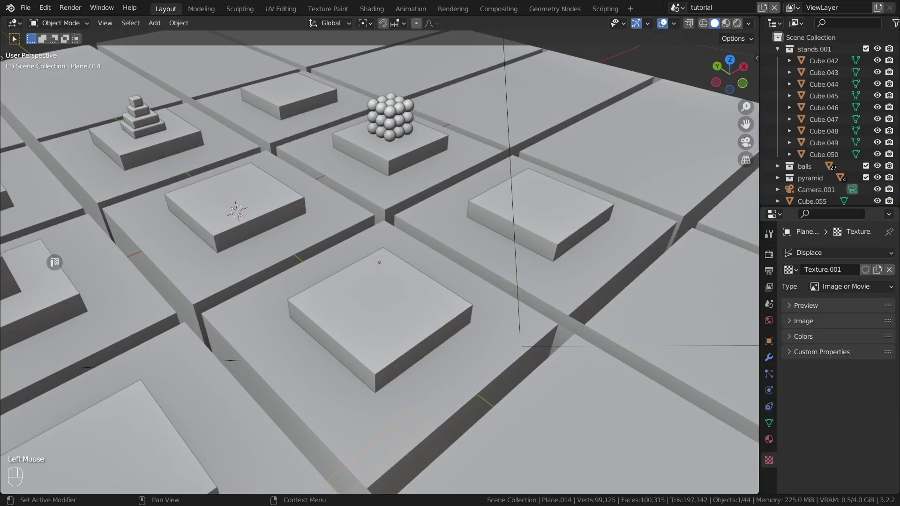
{"action": "left_click", "coordinate": [851, 286]}
{"action": "left_click", "coordinate": [843, 338]}
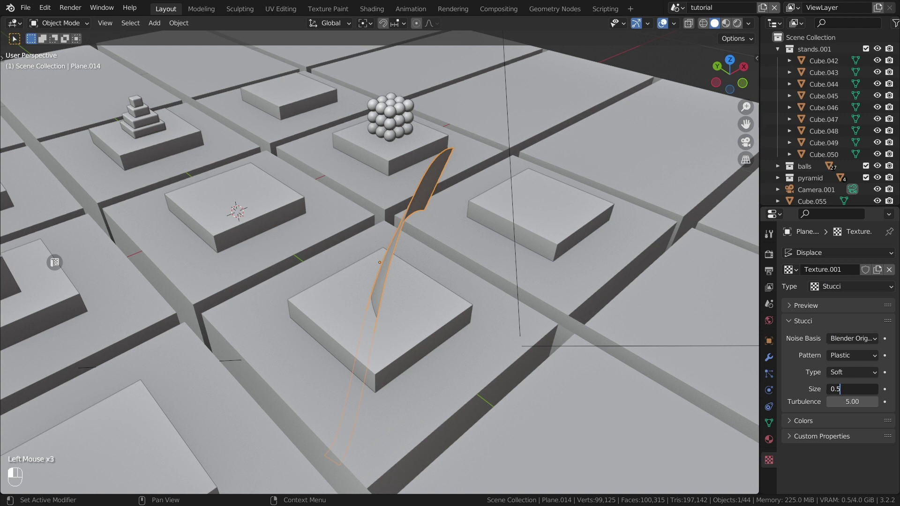
Set the Stucci noise basis to Improved Perlin and Displace strength to 0.920
{"action": "left_click", "coordinate": [850, 338]}
{"action": "left_click", "coordinate": [844, 361]}
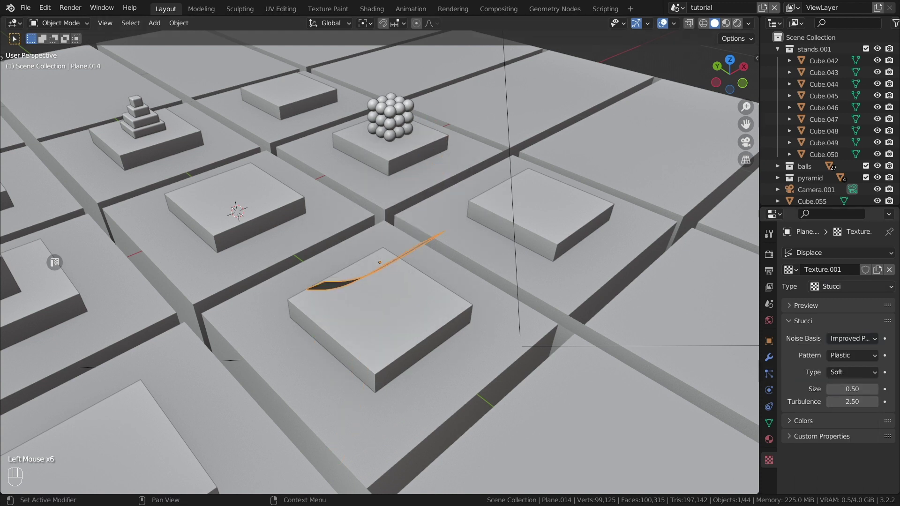
{"action": "left_click", "coordinate": [769, 357]}
{"action": "mouse_move", "coordinate": [852, 371]}
{"action": "left_mouse_down"}
{"action": "mouse_move", "coordinate": [867, 371]}
{"action": "mouse_move", "coordinate": [849, 370]}
{"action": "left_mouse_up"}
Add a Plain Axes empty at the strip's location
{"action": "key", "text": "shift+a"}
{"action": "mouse_move", "coordinate": [346, 361]}
{"action": "left_click", "coordinate": [464, 361]}
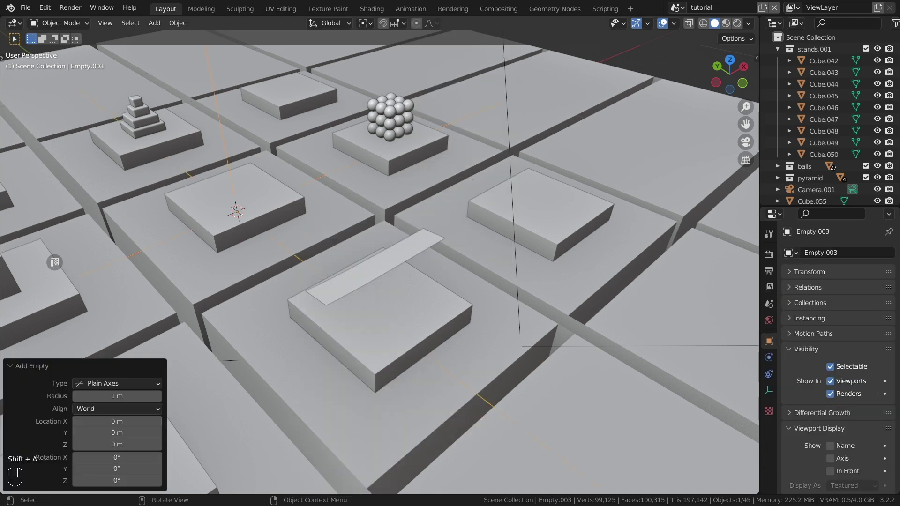
{"action": "left_click", "coordinate": [375, 265], "text": "shift"}
{"action": "key", "text": "ctrl+c"}
{"action": "left_click", "coordinate": [380, 262]}
{"action": "left_click", "coordinate": [768, 390]}
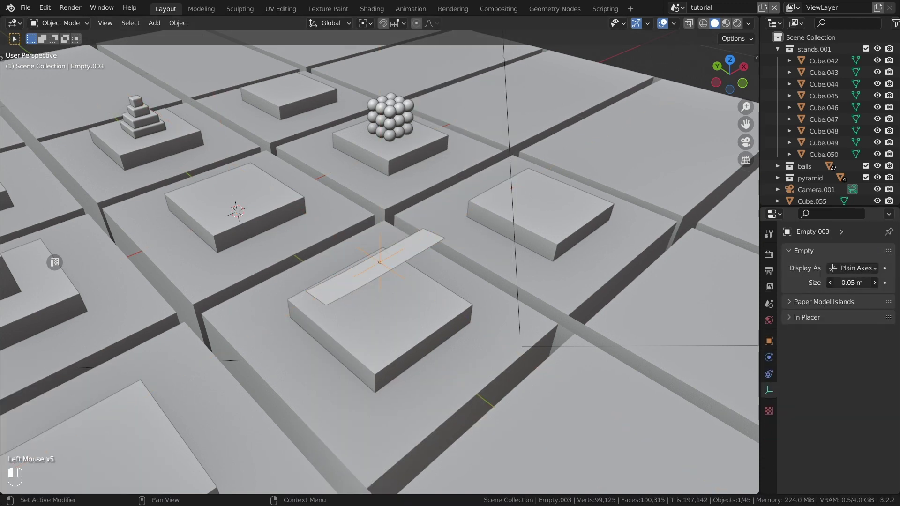
Set the strip's Displace texture coordinates to Object, driven by the empty
{"action": "left_click", "coordinate": [389, 257]}
{"action": "left_click", "coordinate": [768, 357]}
{"action": "left_click", "coordinate": [852, 330]}
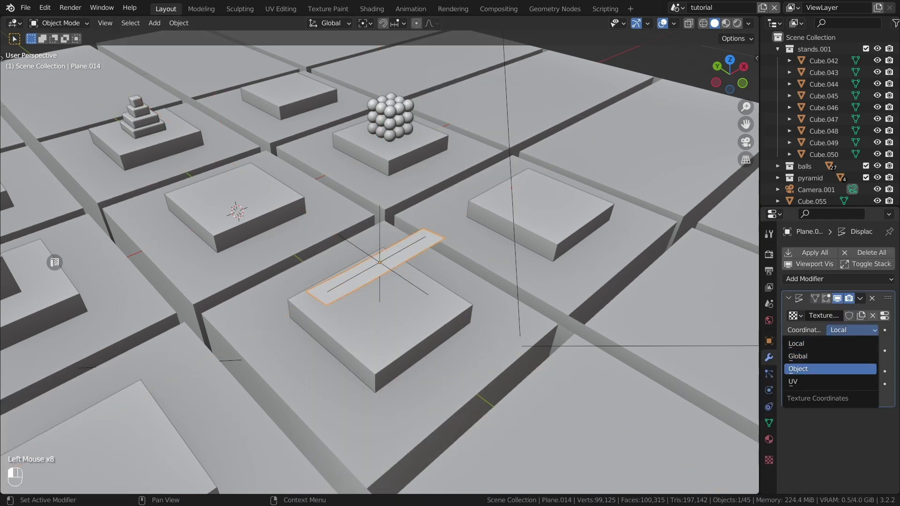
{"action": "left_click", "coordinate": [829, 369]}
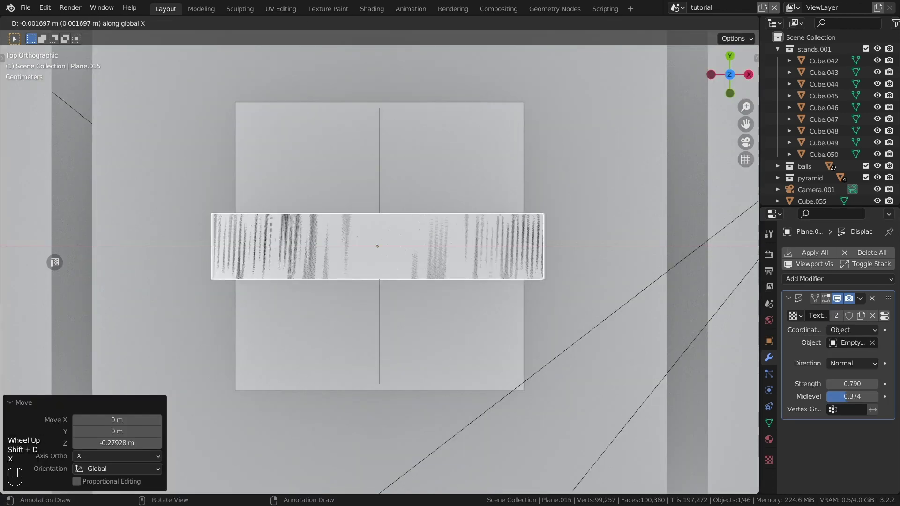
Duplicate the wavy ribbon twice into rotated, criss-crossing copies
{"action": "key", "text": "shift+d"}
{"action": "left_click", "coordinate": [380, 163]}
{"action": "key", "text": "shift+d"}
{"action": "left_click", "coordinate": [380, 329]}
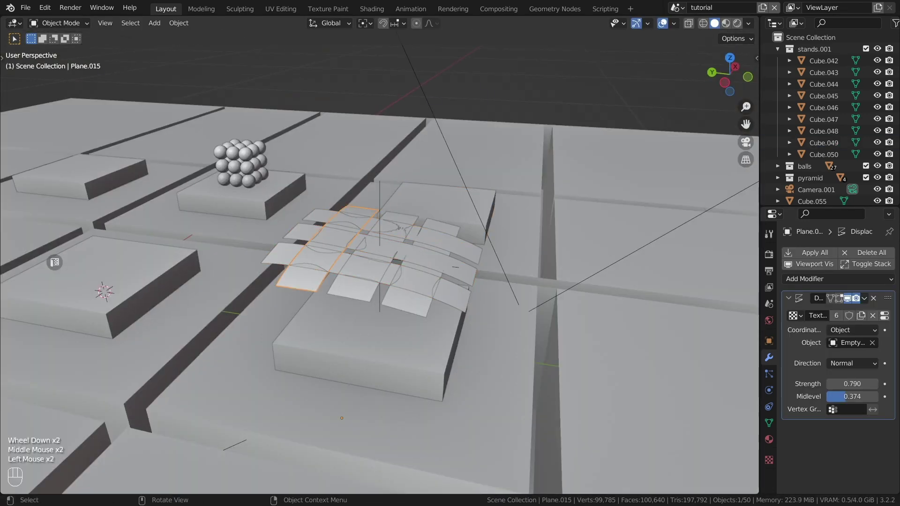
{"action": "left_click", "coordinate": [104, 292]}
Move the empty vertically along Z to reshape the waves
{"action": "key", "text": "g"}
{"action": "key", "text": "z"}
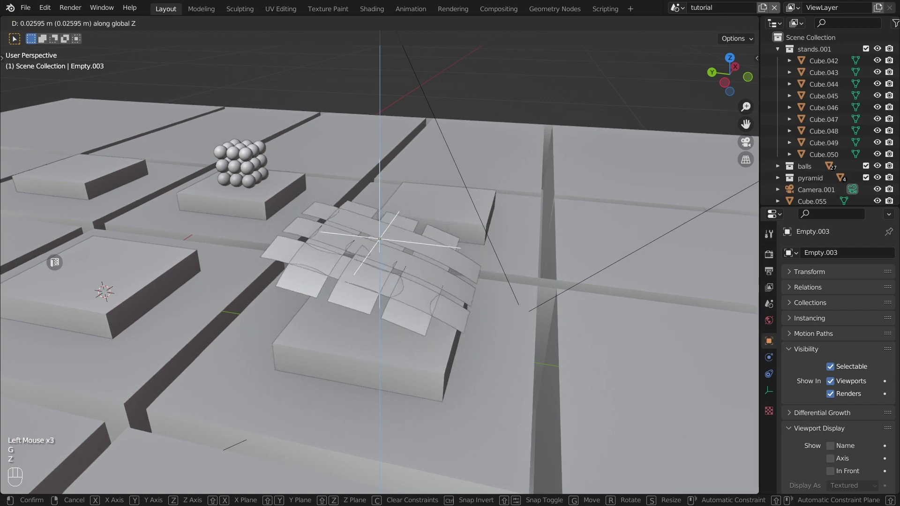
{"action": "left_click", "coordinate": [380, 240]}
Shrink the pasted logo on the middle stand, then add a cube moved 2 m down
{"action": "left_click", "coordinate": [436, 235]}
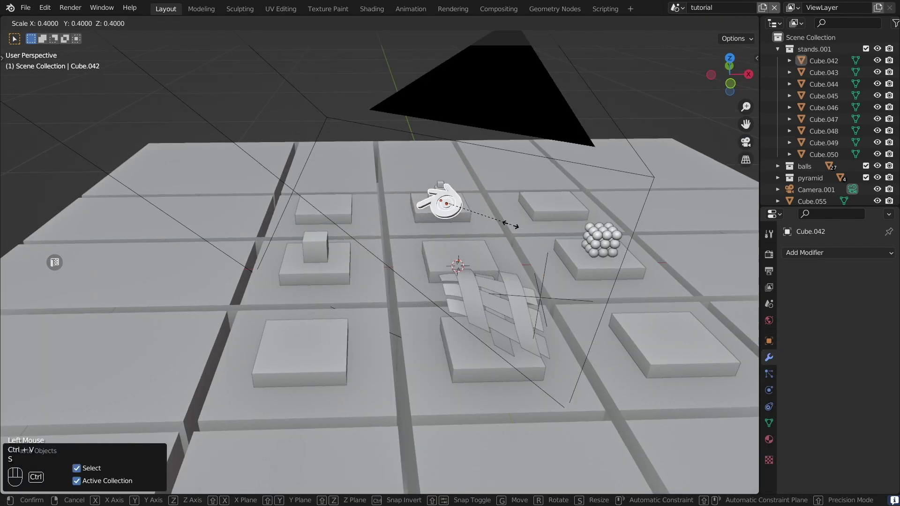
{"action": "left_click", "coordinate": [511, 225], "text": "ctrl"}
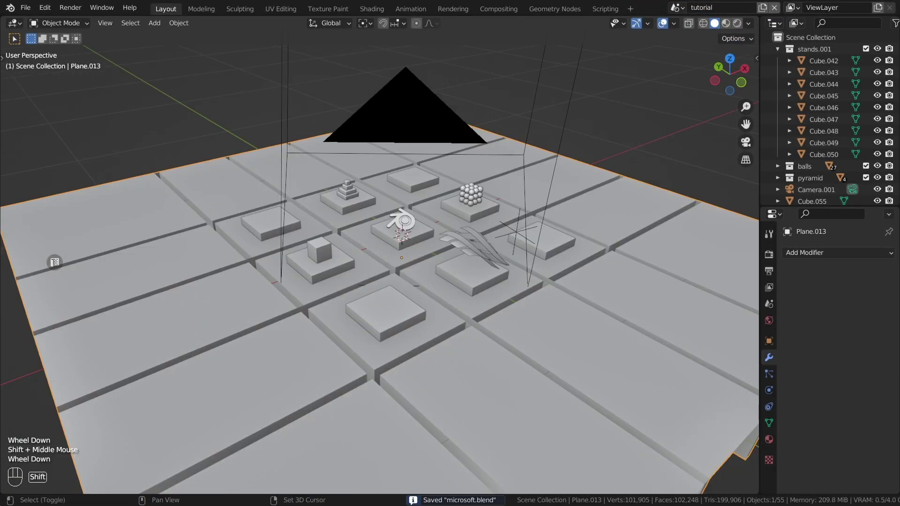
{"action": "key", "text": "shift+a"}
{"action": "left_click", "coordinate": [555, 126]}
{"action": "scroll", "coordinate": [422, 253], "scroll_direction": "down", "scroll_amount": 2}
{"action": "middle_click_drag", "start_coordinate": [422, 253], "coordinate": [55, 262]}
{"action": "type", "text": "gz"}
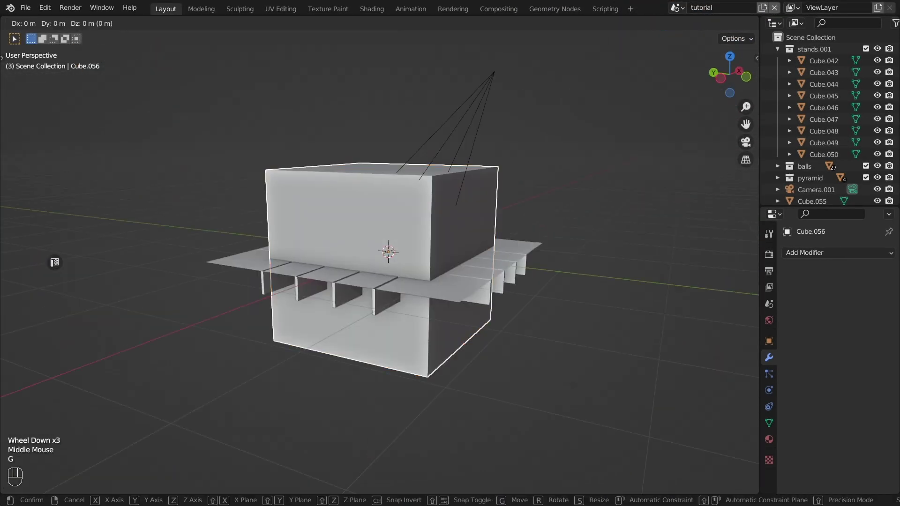
{"action": "type", "text": "-2"}
{"action": "key", "text": "Return"}
{"action": "scroll", "coordinate": [379, 253], "scroll_direction": "down", "scroll_amount": 2}
{"action": "middle_click_drag", "start_coordinate": [569, 278], "coordinate": [520, 229], "text": "shift"}
Add an ico sphere and move it 2 m along Y
{"action": "key", "text": "shift+a"}
{"action": "left_click", "coordinate": [611, 275]}
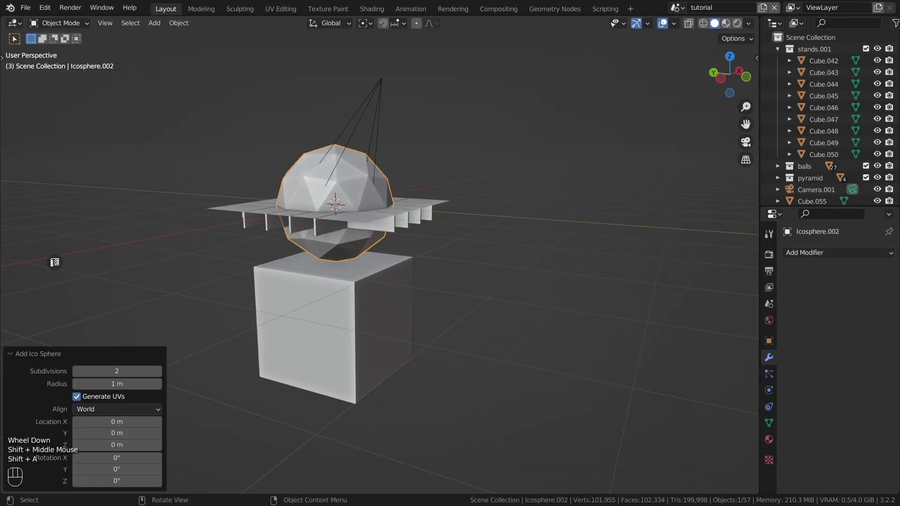
{"action": "key", "text": "g"}
{"action": "left_click", "coordinate": [338, 316], "text": "ctrl"}
{"action": "key", "text": "g"}
{"action": "key", "text": "y"}
{"action": "left_click", "coordinate": [394, 247], "text": "ctrl"}
Add a UV sphere, adjust its segment count, and move it 2 m down
{"action": "key", "text": "shift+a"}
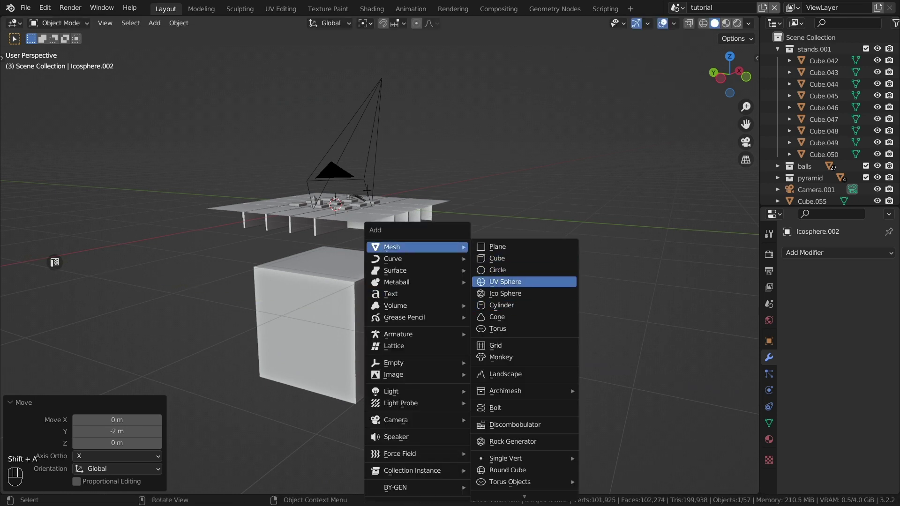
{"action": "left_click", "coordinate": [504, 281]}
{"action": "left_click", "coordinate": [117, 358]}
{"action": "right_click", "coordinate": [281, 193]}
{"action": "right_click", "coordinate": [281, 193]}
{"action": "key", "text": "g"}
{"action": "key", "text": "z"}
{"action": "left_click", "coordinate": [328, 299], "text": "ctrl"}
{"action": "middle_click_drag", "start_coordinate": [328, 299], "coordinate": [375, 234]}
{"action": "middle_click_drag", "start_coordinate": [375, 235], "coordinate": [416, 186], "text": "shift"}
Enter Edit Mode on the floor grid and frame its gutter strips
{"action": "key", "text": "g"}
{"action": "key", "text": "y"}
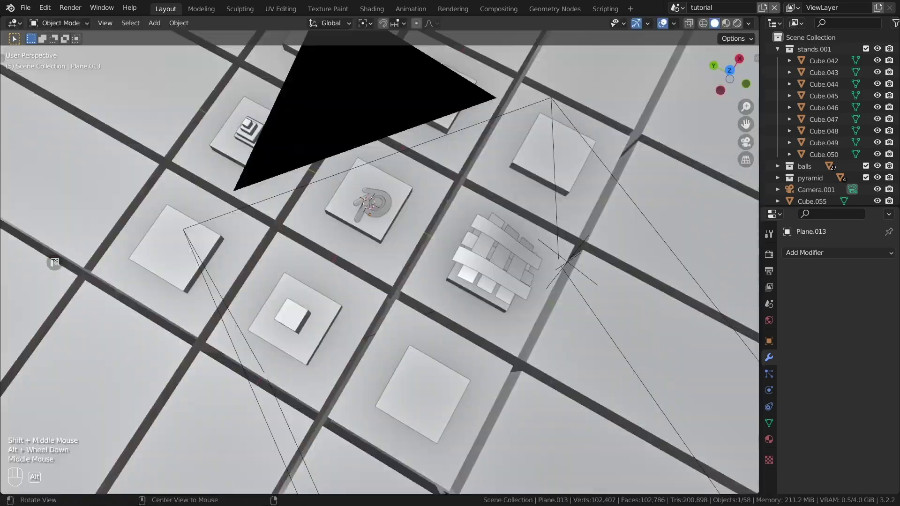
{"action": "key", "text": "Tab"}
{"action": "scroll", "coordinate": [375, 257], "scroll_direction": "down", "scroll_amount": 3}
{"action": "middle_click_drag", "start_coordinate": [375, 258], "coordinate": [398, 282]}
{"action": "scroll", "coordinate": [54, 263], "scroll_direction": "down", "scroll_amount": 2}
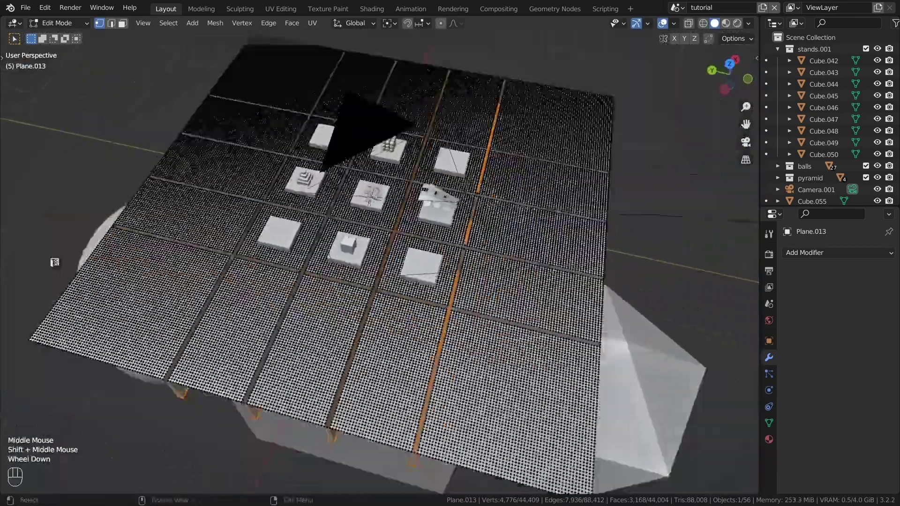
{"action": "scroll", "coordinate": [55, 263], "scroll_direction": "up", "scroll_amount": 5}
{"action": "middle_click_drag", "start_coordinate": [55, 263], "coordinate": [54, 262], "text": "shift"}
{"action": "scroll", "coordinate": [54, 263], "scroll_direction": "down", "scroll_amount": 4}
Duplicate the gutter strips in place and separate them into a new object, Plane.020
{"action": "key", "text": "shift+d"}
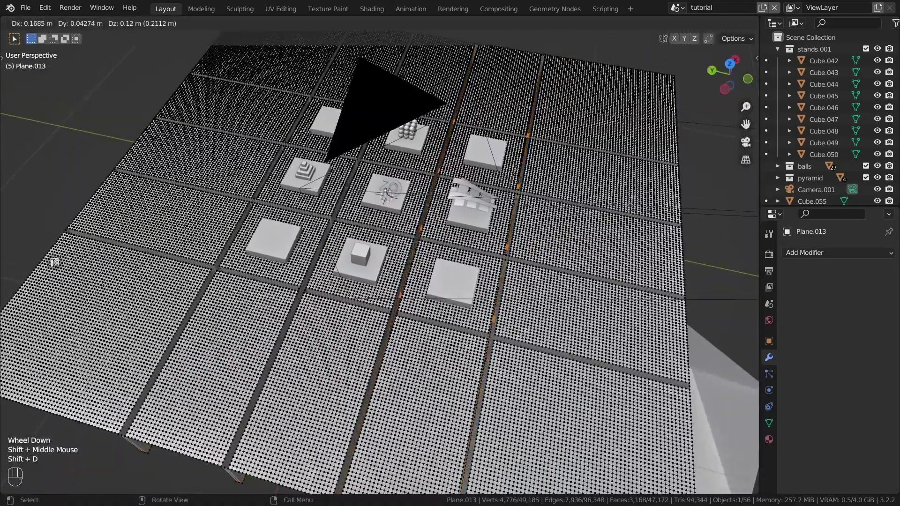
{"action": "right_click", "coordinate": [431, 277]}
{"action": "key", "text": "p"}
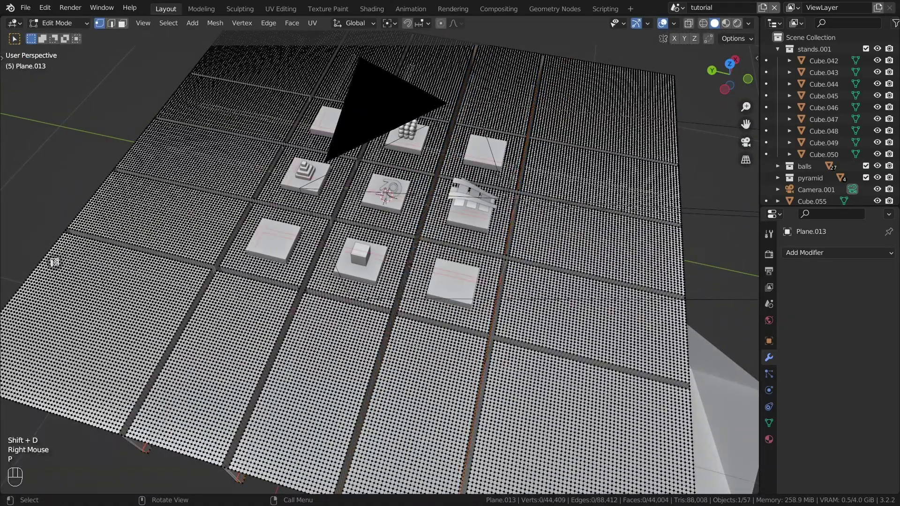
{"action": "left_click", "coordinate": [432, 278]}
{"action": "key", "text": "Tab"}
{"action": "key", "text": "alt+z"}
{"action": "left_click", "coordinate": [725, 89]}
Raise Plane.020 by 0.3 m in side view
{"action": "scroll", "coordinate": [55, 263], "scroll_direction": "up", "scroll_amount": 2}
{"action": "middle_click_drag", "start_coordinate": [55, 262], "coordinate": [54, 261], "text": "shift"}
{"action": "key", "text": "g"}
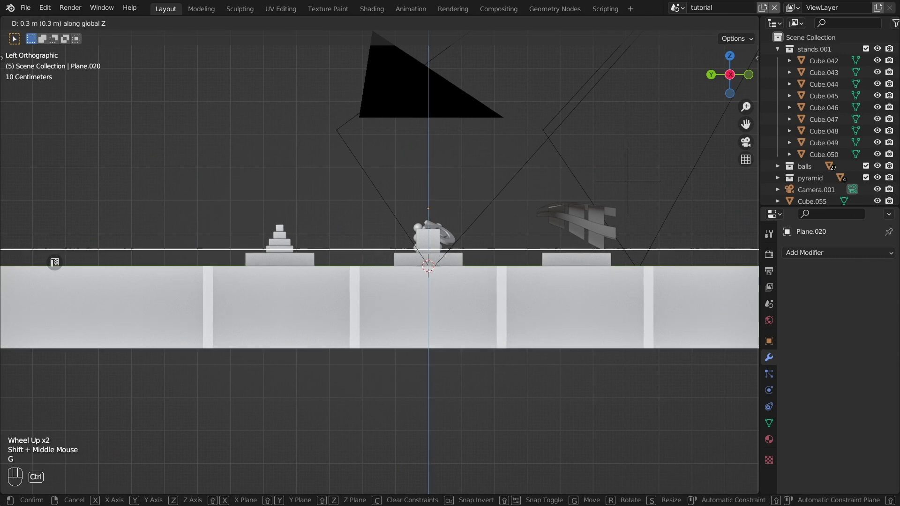
{"action": "left_click", "coordinate": [54, 262], "text": "ctrl"}
Delete only the edges and faces of Plane.020, keeping its vertices
{"action": "key", "text": "q"}
{"action": "key", "text": "d"}
{"action": "key", "text": "x"}
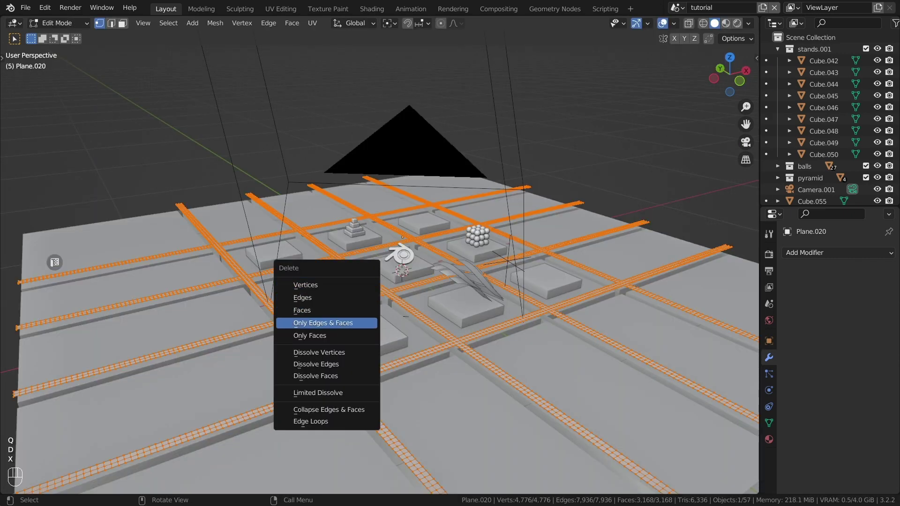
{"action": "key", "text": "Escape"}
{"action": "key", "text": "Tab"}
Add a particle system to Plane.020 rendering as the particles.001 collection
{"action": "middle_click_drag", "start_coordinate": [54, 263], "coordinate": [54, 262], "text": "shift"}
{"action": "scroll", "coordinate": [55, 263], "scroll_direction": "up", "scroll_amount": 1}
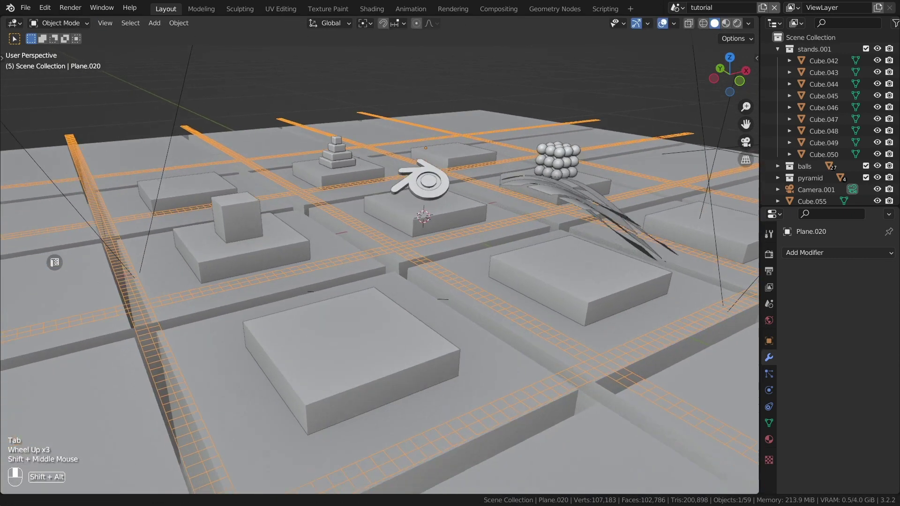
{"action": "scroll", "coordinate": [825, 117], "scroll_direction": "down", "scroll_amount": 4}
{"action": "left_click", "coordinate": [769, 373]}
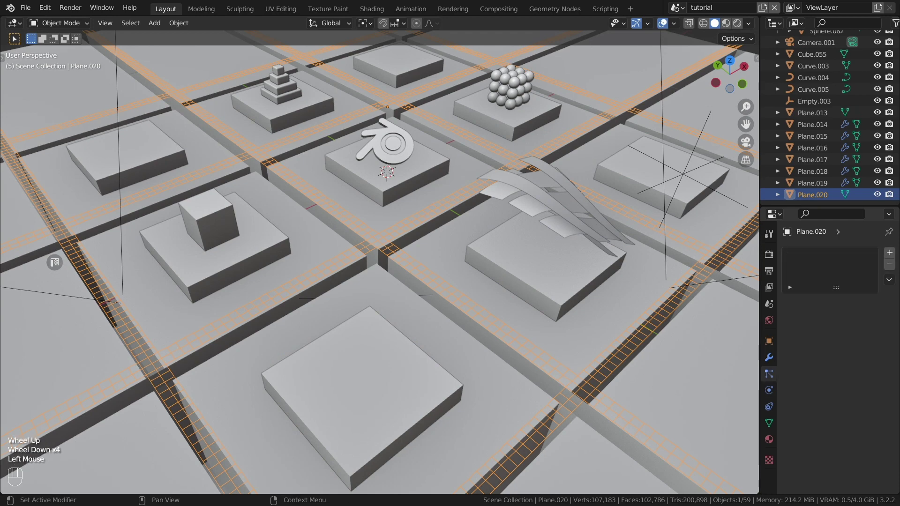
{"action": "left_click", "coordinate": [889, 252]}
{"action": "scroll", "coordinate": [839, 352], "scroll_direction": "down", "scroll_amount": 7}
{"action": "left_click", "coordinate": [852, 327]}
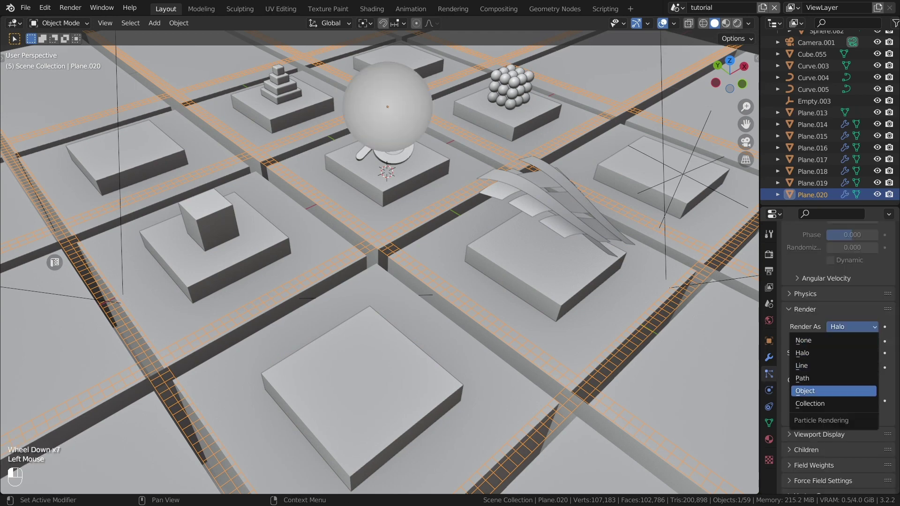
{"action": "left_click", "coordinate": [810, 404]}
{"action": "scroll", "coordinate": [380, 263], "scroll_direction": "down", "scroll_amount": 4}
{"action": "left_click", "coordinate": [852, 412]}
{"action": "left_click", "coordinate": [798, 335]}
Switch the particles to Hair emitted from vertices and shorten hair length to 0.081 m
{"action": "scroll", "coordinate": [380, 262], "scroll_direction": "up", "scroll_amount": 5}
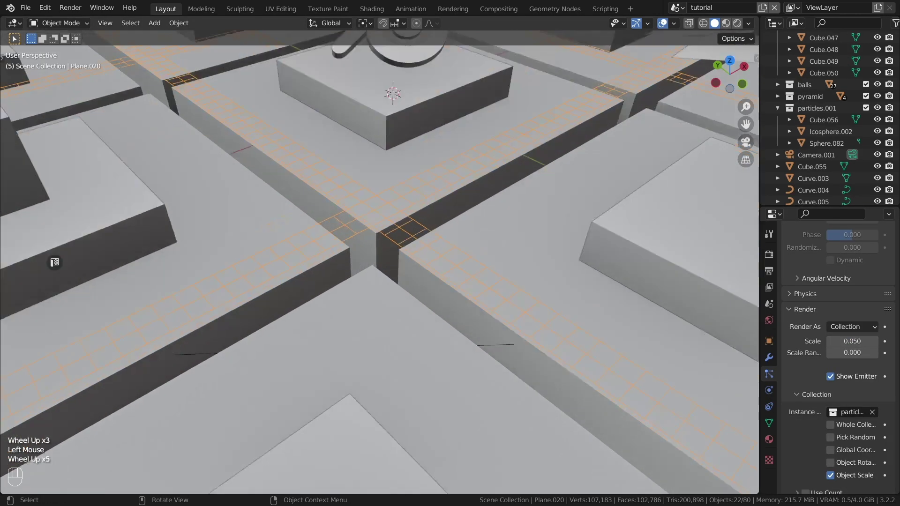
{"action": "scroll", "coordinate": [379, 262], "scroll_direction": "down", "scroll_amount": 1}
{"action": "scroll", "coordinate": [839, 351], "scroll_direction": "up", "scroll_amount": 10}
{"action": "left_click", "coordinate": [866, 316]}
{"action": "left_click", "coordinate": [852, 438]}
{"action": "left_click", "coordinate": [845, 427]}
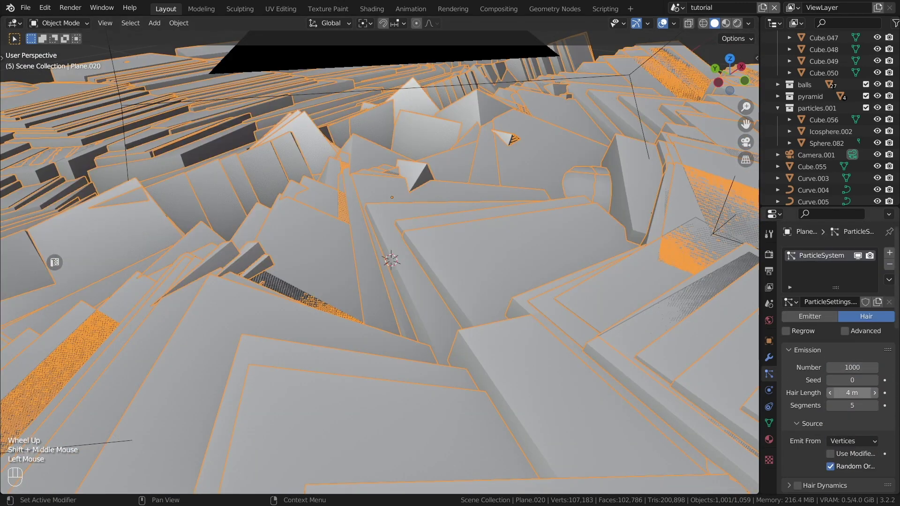
{"action": "left_click_drag", "start_coordinate": [852, 392], "coordinate": [813, 393]}
{"action": "key", "text": "shift+a"}
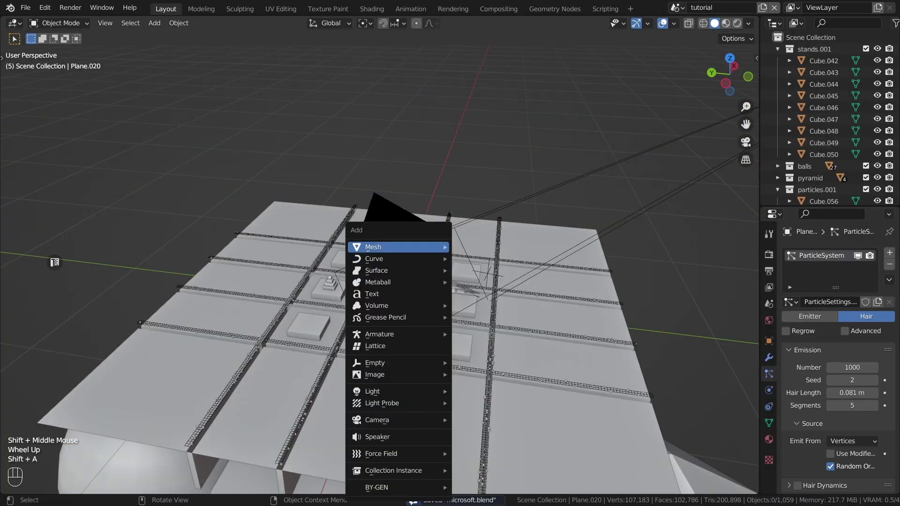
Add a cube and, in Edit Mode, shrink it uniformly to 0.1
{"action": "mouse_move", "coordinate": [398, 247]}
{"action": "left_click", "coordinate": [478, 258]}
{"action": "key", "text": "Tab"}
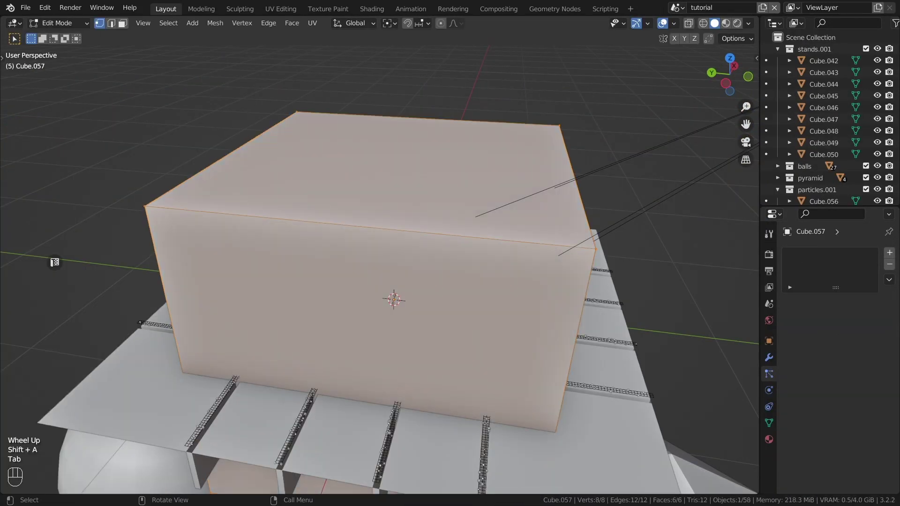
{"action": "key", "text": "x"}
{"action": "right_click", "coordinate": [667, 358]}
{"action": "key", "text": "s"}
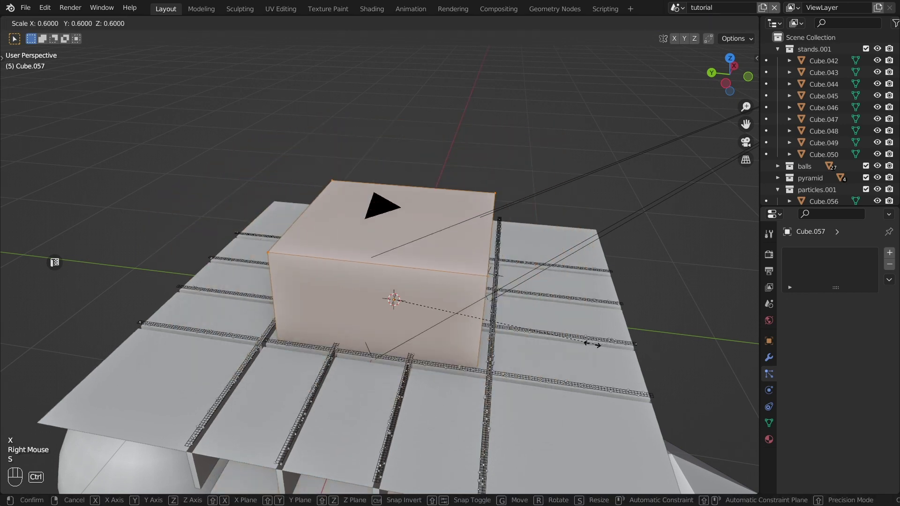
{"action": "left_click", "coordinate": [424, 300], "text": "ctrl"}
{"action": "scroll", "coordinate": [424, 300], "scroll_direction": "up", "scroll_amount": 2}
{"action": "middle_click_drag", "start_coordinate": [424, 300], "coordinate": [492, 328], "text": "shift"}
{"action": "scroll", "coordinate": [492, 328], "scroll_direction": "up", "scroll_amount": 1}
{"action": "key", "text": "s"}
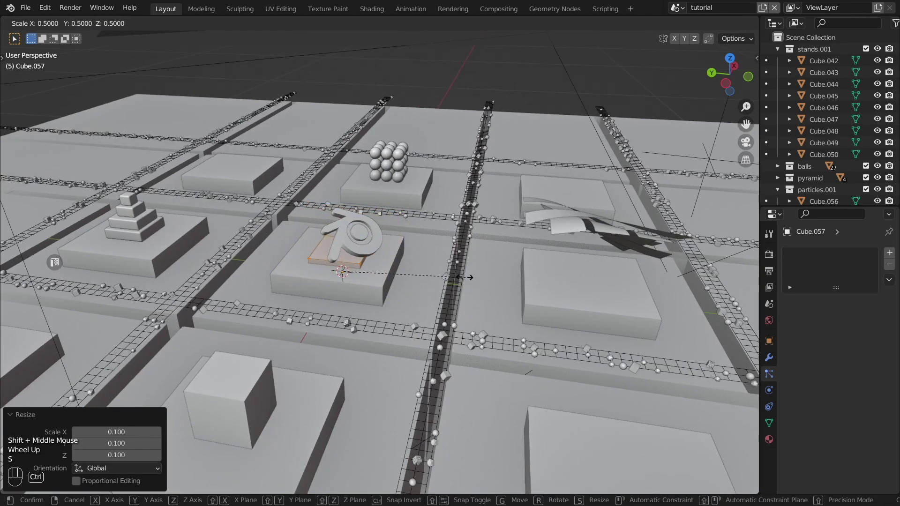
{"action": "right_click", "coordinate": [467, 278]}
In top view, move the cube's geometry along Y and scale it by 1.3 into a bar
{"action": "key", "text": "KP_7"}
{"action": "key", "text": "g"}
{"action": "key", "text": "y"}
{"action": "left_click", "coordinate": [266, 230], "text": "ctrl"}
{"action": "key", "text": "a"}
{"action": "key", "text": "s"}
{"action": "left_click", "coordinate": [511, 274], "text": "ctrl"}
{"action": "key", "text": "Tab"}
Duplicate the bar, rotate the copy -90°, and position it to form an L shape
{"action": "middle_click_drag", "start_coordinate": [495, 220], "coordinate": [569, 158], "text": "shift"}
{"action": "key", "text": "shift+d"}
{"action": "right_click", "coordinate": [569, 158]}
{"action": "key", "text": "r"}
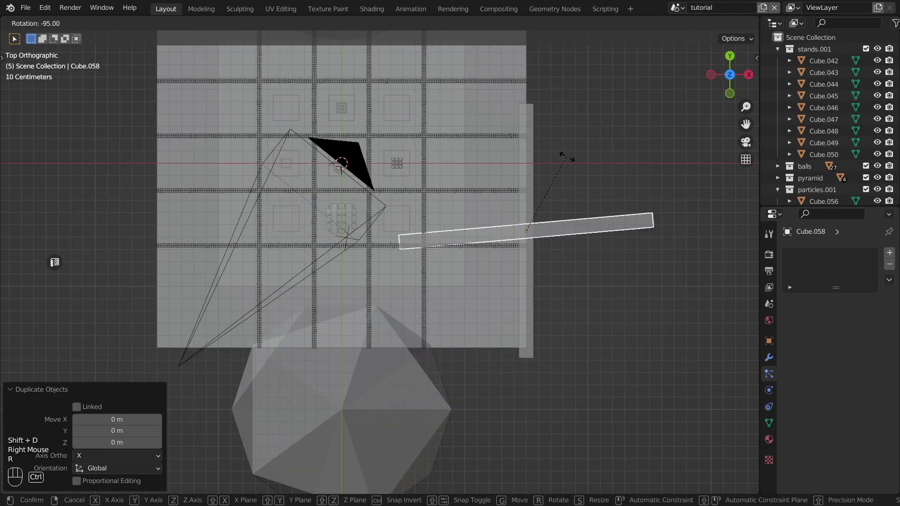
{"action": "left_click", "coordinate": [573, 161], "text": "ctrl"}
{"action": "key", "text": "g"}
{"action": "left_click", "coordinate": [403, 342], "text": "ctrl"}
{"action": "middle_click_drag", "start_coordinate": [422, 281], "coordinate": [468, 211]}
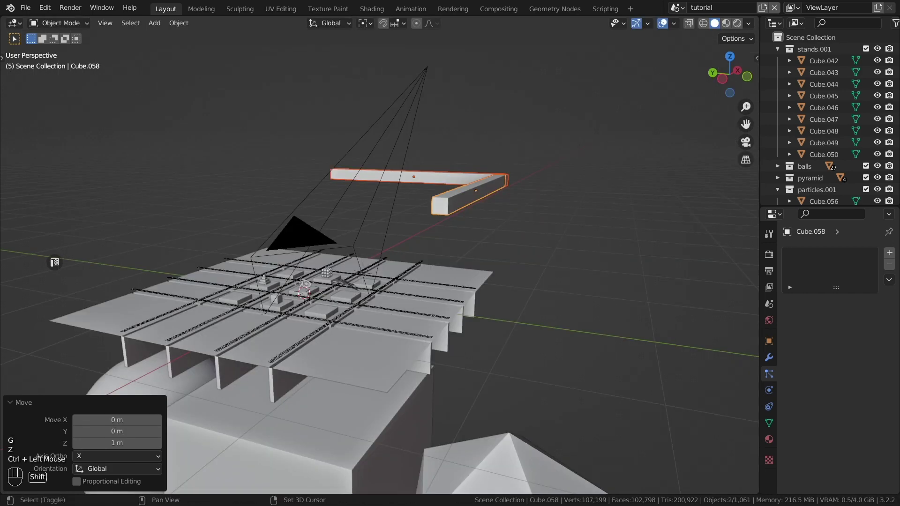
Duplicate the L bars rotated -180°, place the copy, and wire an Emission shader to the output
{"action": "key", "text": "shift+d"}
{"action": "key", "text": "KP_7"}
{"action": "right_click", "coordinate": [527, 195]}
{"action": "key", "text": "r"}
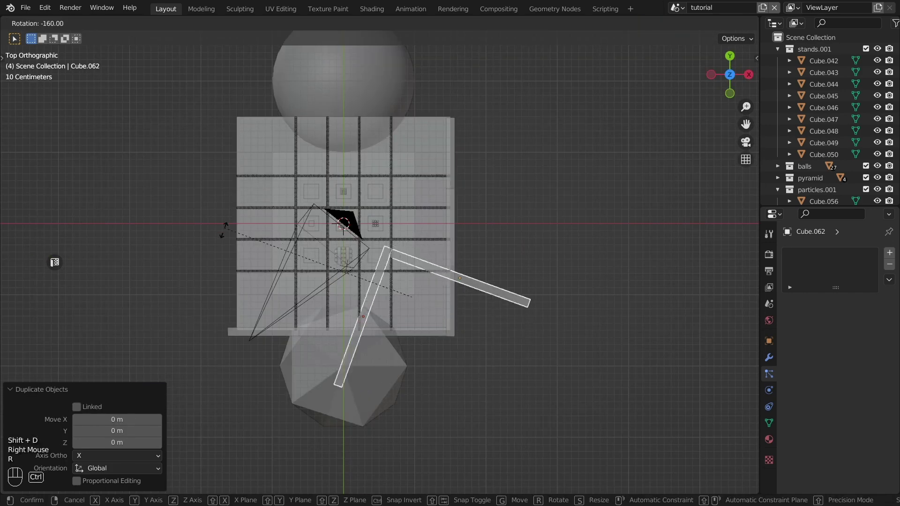
{"action": "left_click", "coordinate": [220, 289], "text": "ctrl"}
{"action": "middle_click_drag", "start_coordinate": [220, 289], "coordinate": [303, 346], "text": "shift"}
{"action": "key", "text": "g"}
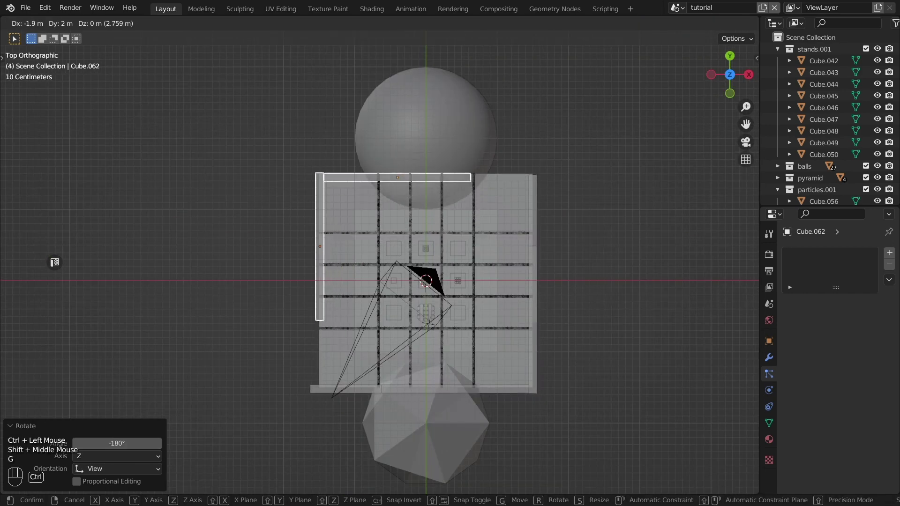
{"action": "left_click", "coordinate": [55, 262]}
{"action": "middle_click_drag", "start_coordinate": [55, 262], "coordinate": [52, 261]}
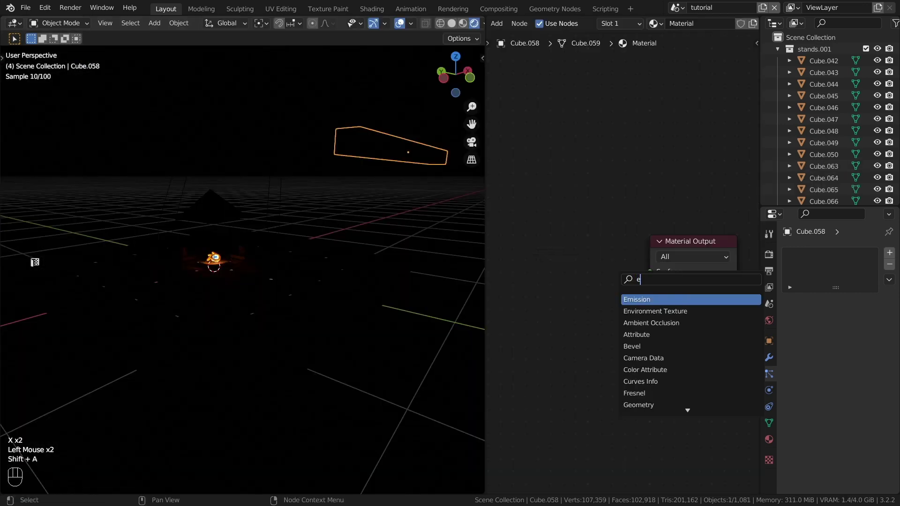
{"action": "left_click", "coordinate": [684, 299]}
{"action": "left_click_drag", "start_coordinate": [630, 270], "coordinate": [649, 272]}
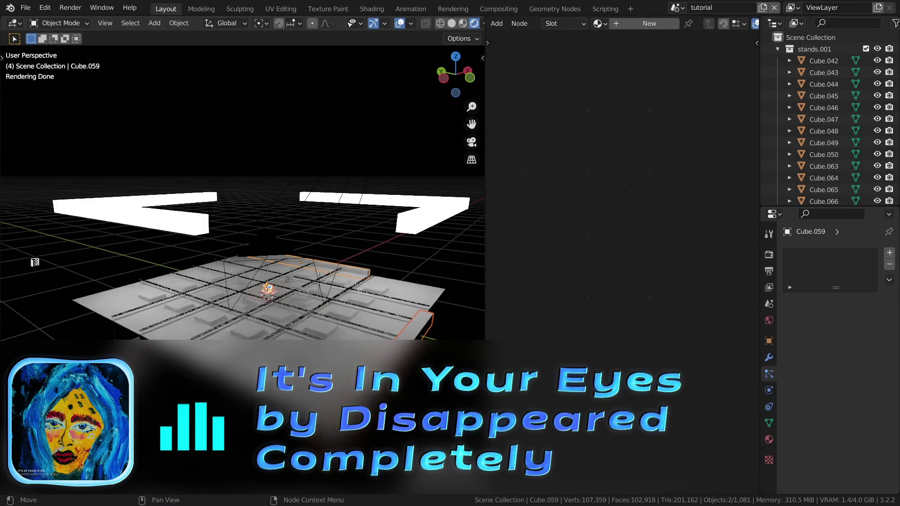
Create a new material, then select the back edge strip together with the blue strip
{"action": "left_click", "coordinate": [649, 23]}
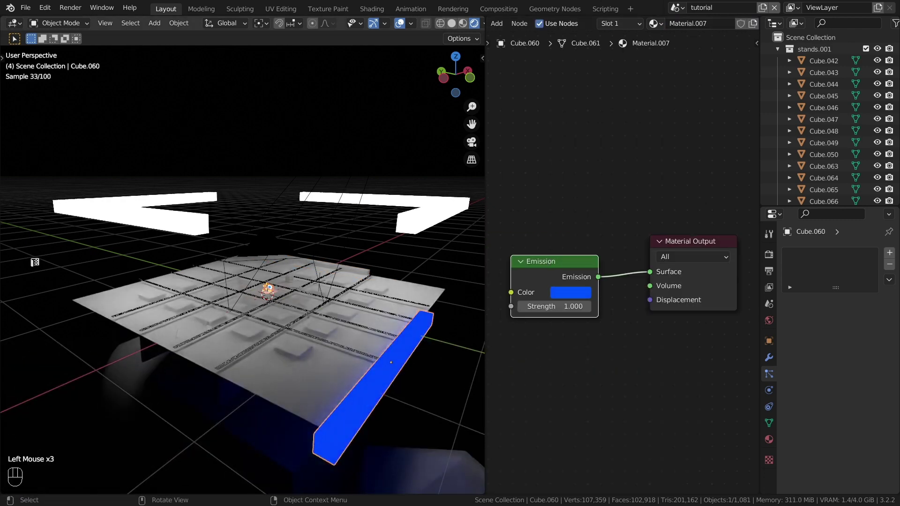
{"action": "left_click", "coordinate": [375, 375], "text": "shift"}
{"action": "left_click", "coordinate": [281, 305]}
{"action": "left_click", "coordinate": [333, 268]}
{"action": "left_click", "coordinate": [375, 375], "text": "shift"}
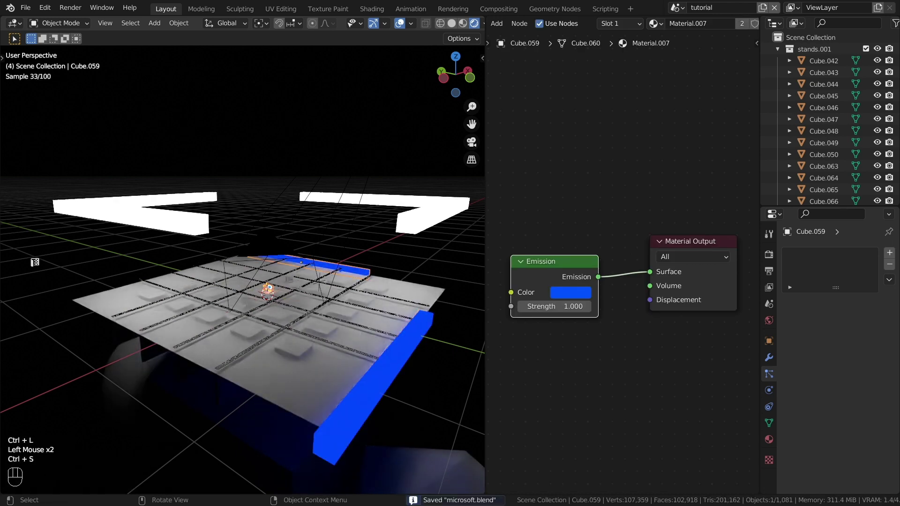
Set the area light's size to 0.15 m and raise it above a stand along Y
{"action": "key", "text": "KP_0"}
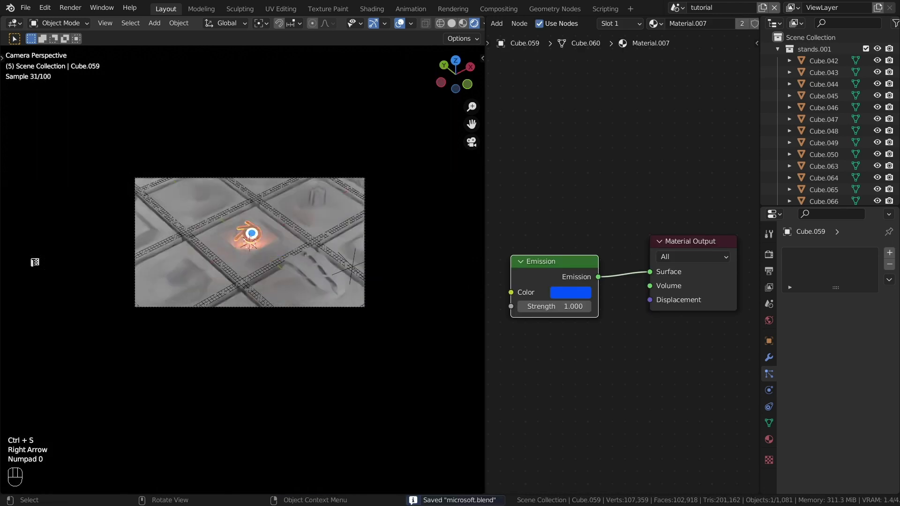
{"action": "scroll", "coordinate": [35, 262], "scroll_direction": "up", "scroll_amount": 3}
{"action": "left_click", "coordinate": [35, 261]}
{"action": "double_click", "coordinate": [852, 362]}
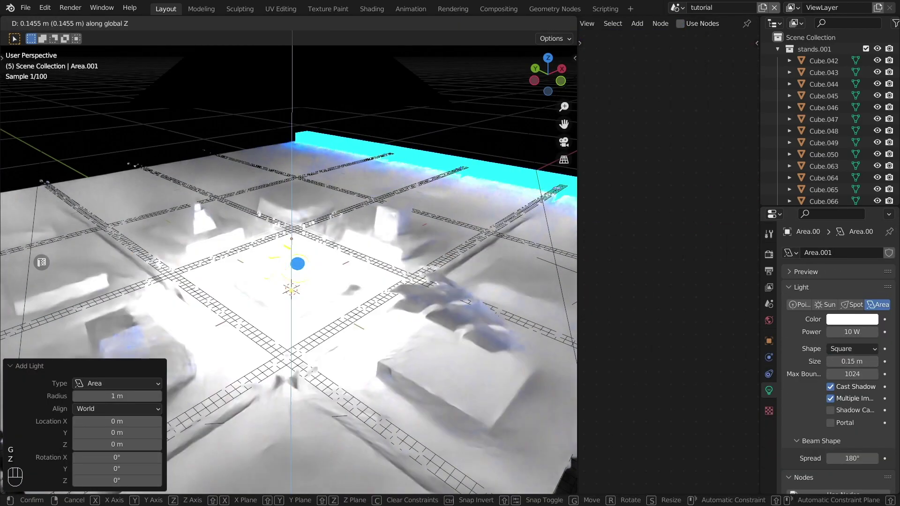
{"action": "key", "text": "Return"}
{"action": "key", "text": "ctrl+KP_3"}
{"action": "scroll", "coordinate": [288, 262], "scroll_direction": "up", "scroll_amount": 2}
{"action": "key", "text": "g"}
{"action": "key", "text": "y"}
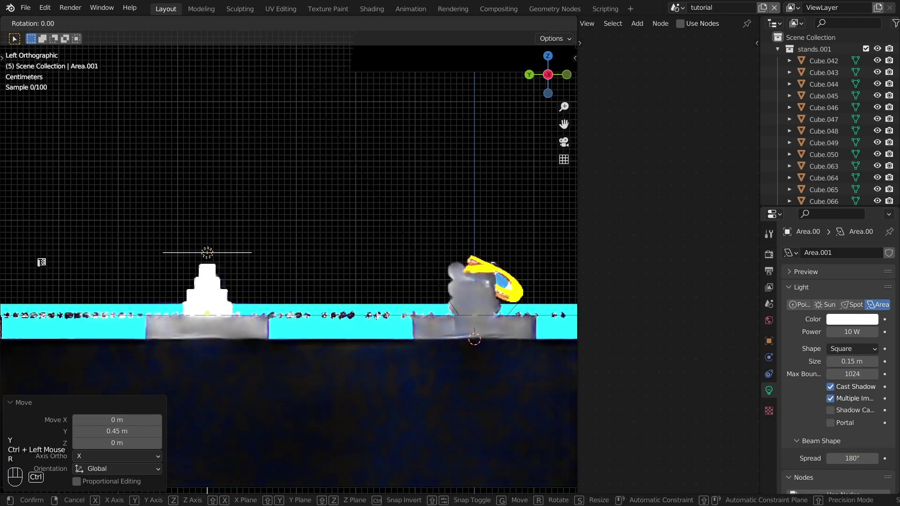
Set the light's power to 100 mW, duplicate it over another stand, rotate it, and save
{"action": "double_click", "coordinate": [852, 332]}
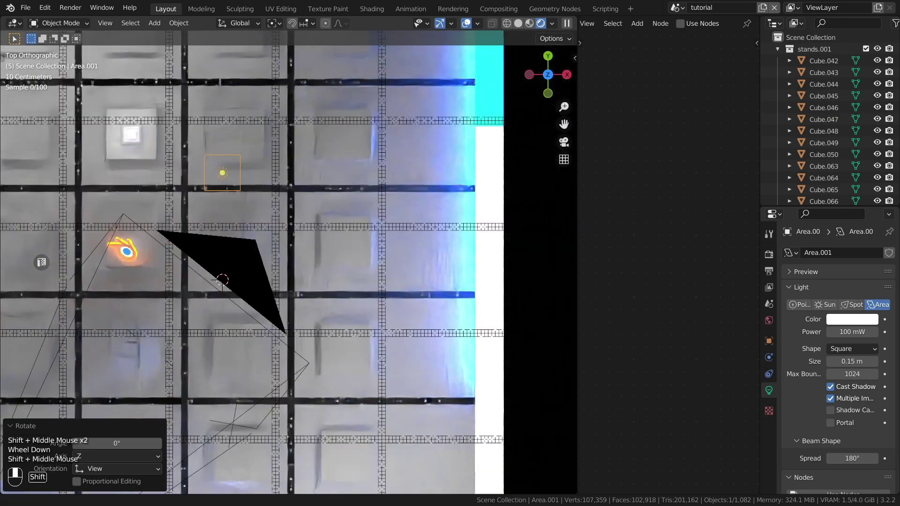
{"action": "key", "text": "shift+d"}
{"action": "key", "text": "g"}
{"action": "left_click", "coordinate": [529, 75]}
{"action": "key", "text": "r"}
{"action": "key", "text": "ctrl+s"}
{"action": "scroll", "coordinate": [293, 253], "scroll_direction": "down", "scroll_amount": 2}
{"action": "key", "text": "KP_0"}
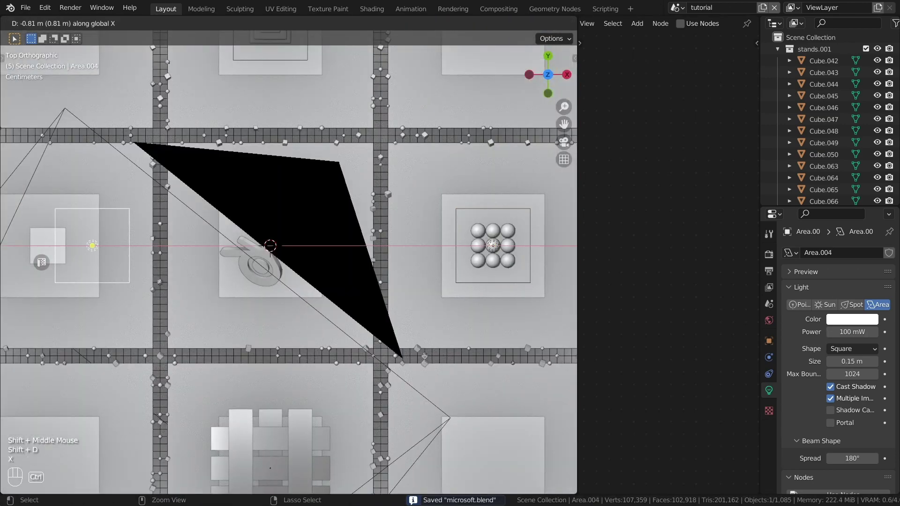
{"action": "key", "text": "KP_0"}
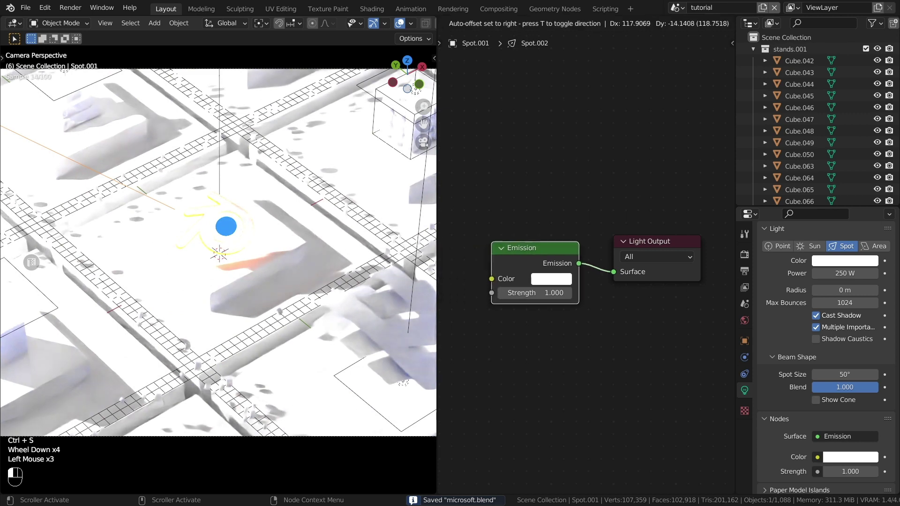
Add a Noise Texture fed by the mapping vector, with its Fac driving the Emission colour
{"action": "scroll", "coordinate": [609, 281], "scroll_direction": "up", "scroll_amount": 1}
{"action": "left_click", "coordinate": [609, 282]}
{"action": "key", "text": "shift+a"}
{"action": "type", "text": "noi"}
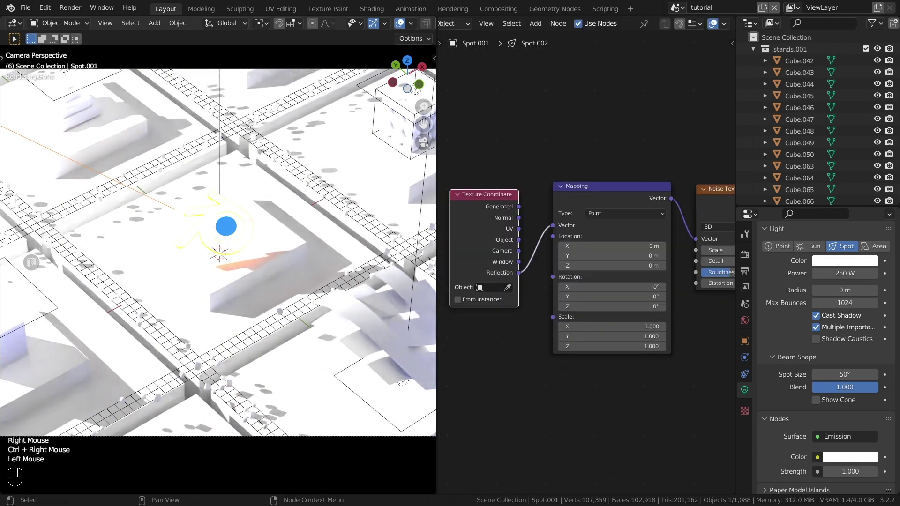
{"action": "middle_click_drag", "start_coordinate": [586, 282], "coordinate": [469, 281]}
{"action": "left_click_drag", "start_coordinate": [542, 221], "coordinate": [589, 199]}
{"action": "middle_click_drag", "start_coordinate": [586, 281], "coordinate": [632, 263]}
{"action": "scroll", "coordinate": [632, 262], "scroll_direction": "up", "scroll_amount": 2}
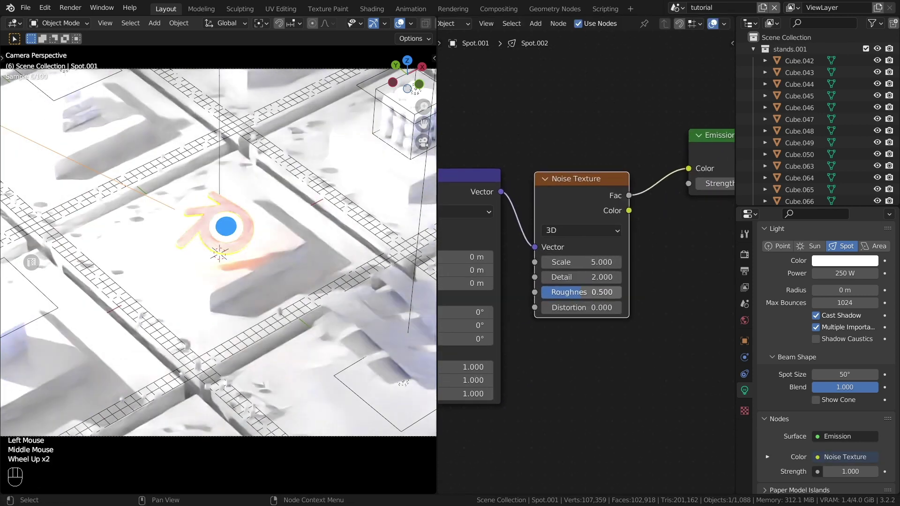
Insert a ColorRamp with a stop at 0.367, and switch the Noise Texture to 4D
{"action": "key", "text": "shift+a"}
{"action": "key", "text": "Return"}
{"action": "left_click", "coordinate": [651, 300]}
{"action": "left_click_drag", "start_coordinate": [600, 308], "coordinate": [637, 308]}
{"action": "left_click", "coordinate": [512, 298]}
{"action": "left_click", "coordinate": [513, 309]}
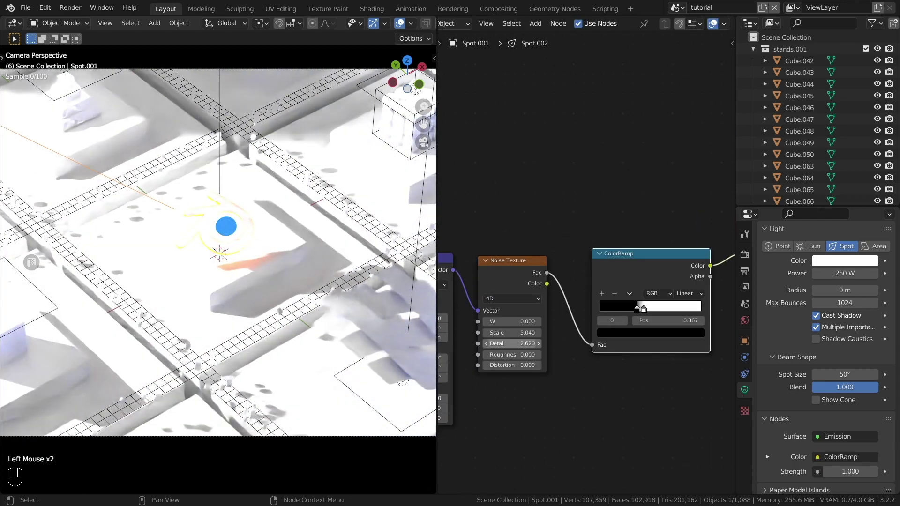
{"action": "left_click", "coordinate": [512, 365]}
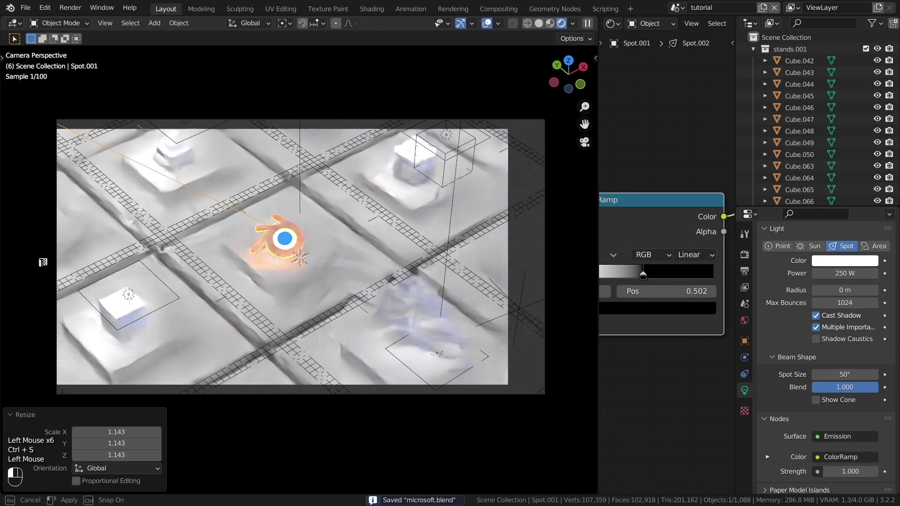
Create a new floor material and add a Wave Texture left of the Principled BSDF
{"action": "scroll", "coordinate": [300, 234], "scroll_direction": "up", "scroll_amount": 2}
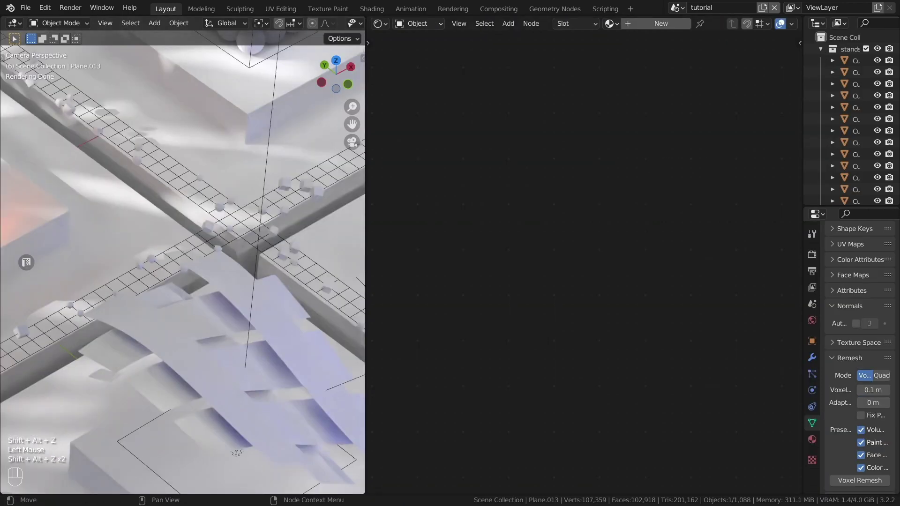
{"action": "left_click", "coordinate": [661, 23]}
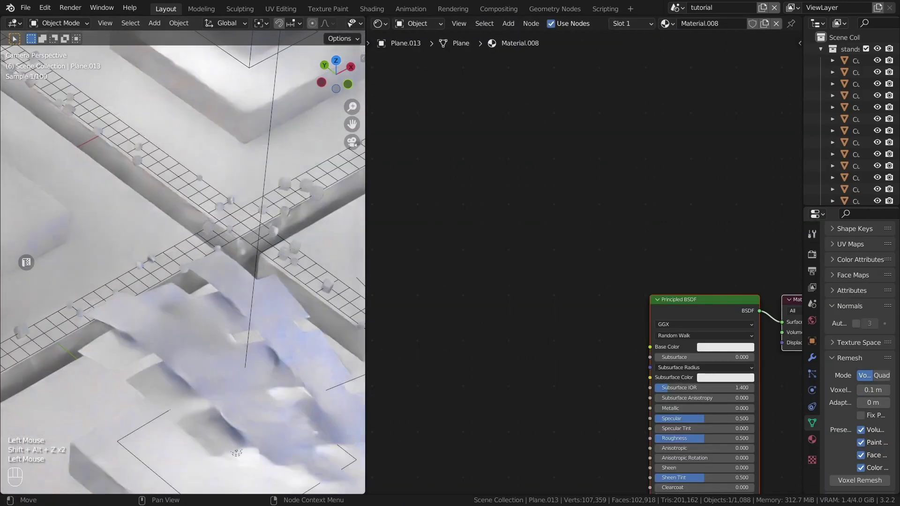
{"action": "middle_click_drag", "start_coordinate": [679, 399], "coordinate": [604, 286]}
{"action": "scroll", "coordinate": [604, 286], "scroll_direction": "up", "scroll_amount": 2}
{"action": "key", "text": "shift+a"}
{"action": "type", "text": "wa"}
{"action": "left_click", "coordinate": [559, 315]}
{"action": "middle_click_drag", "start_coordinate": [515, 328], "coordinate": [530, 251]}
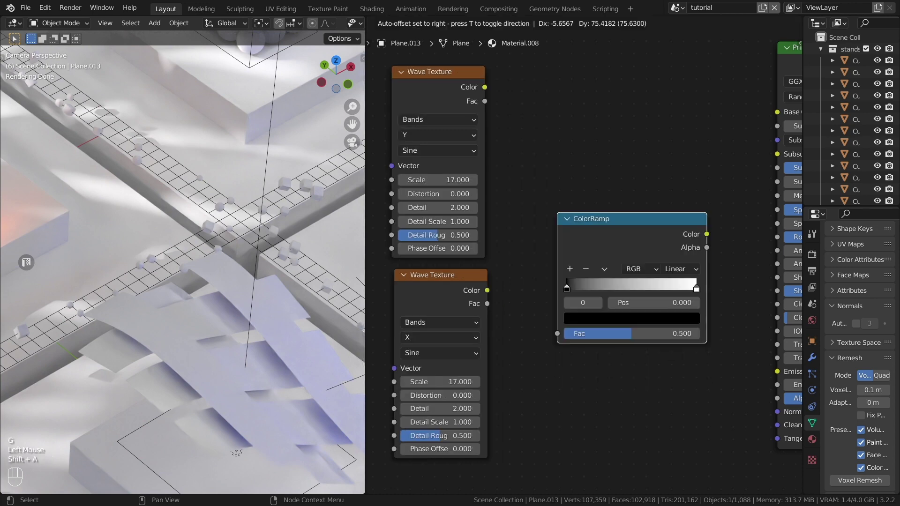
Add two ColorRamps and link the Wave Color into a ramp's Fac and onward
{"action": "left_click", "coordinate": [619, 131]}
{"action": "key", "text": "shift+d"}
{"action": "left_click", "coordinate": [609, 351]}
{"action": "left_click_drag", "start_coordinate": [487, 290], "coordinate": [537, 405]}
{"action": "left_click_drag", "start_coordinate": [488, 303], "coordinate": [504, 318]}
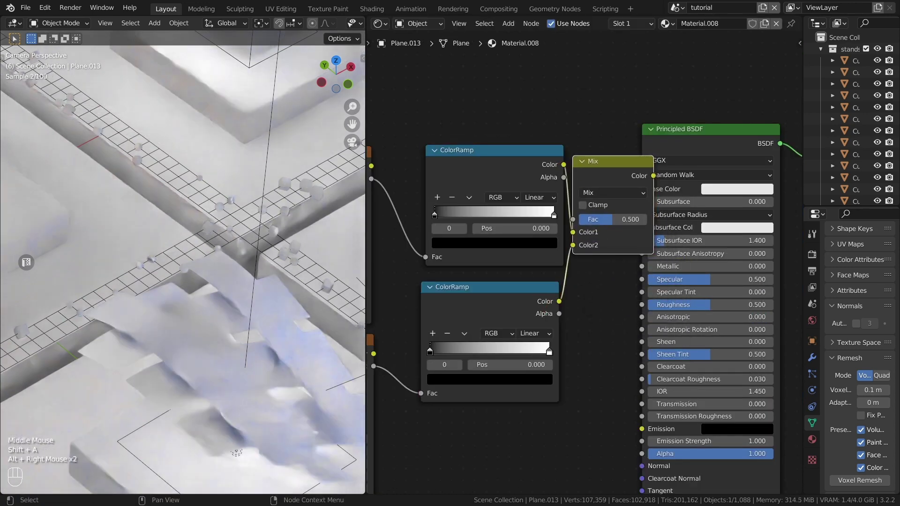
{"action": "middle_click_drag", "start_coordinate": [586, 281], "coordinate": [501, 281]}
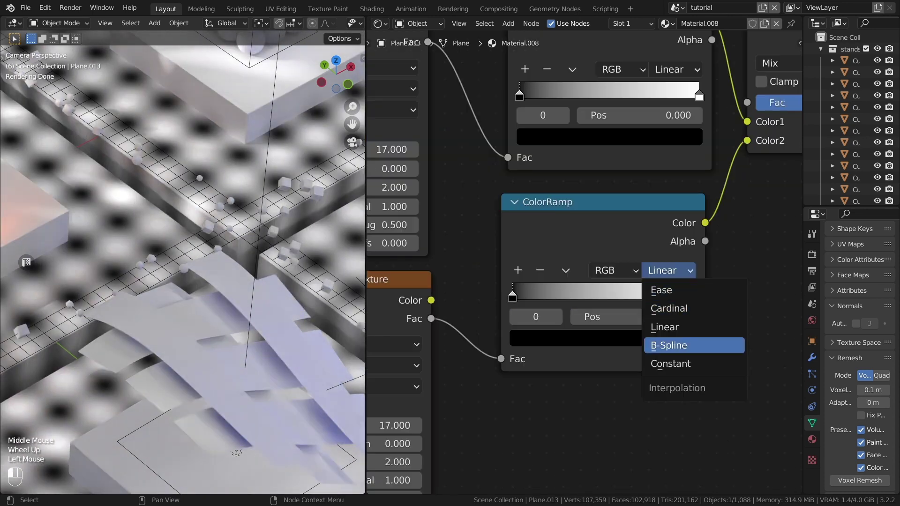
Set both ColorRamps to Constant and narrow their white bands, the upper stop at 0.010
{"action": "left_click", "coordinate": [670, 365]}
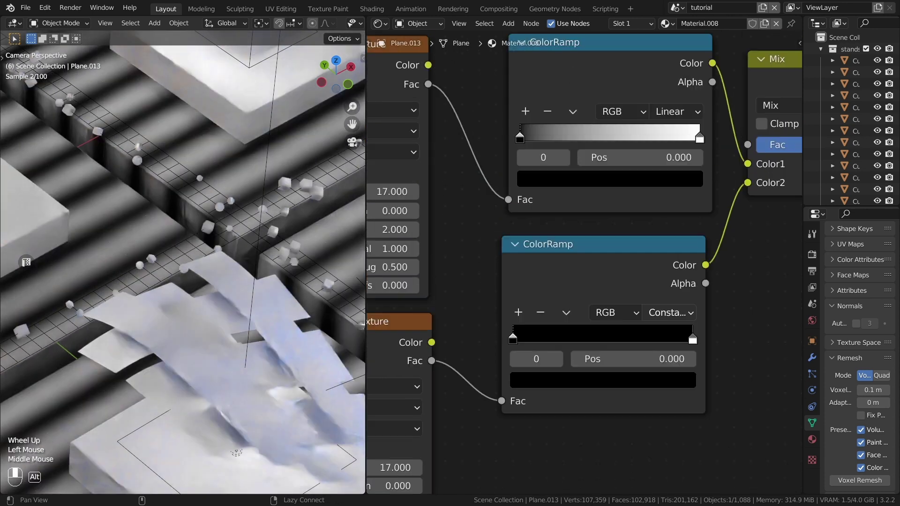
{"action": "left_click", "coordinate": [670, 124]}
{"action": "left_click", "coordinate": [674, 218]}
{"action": "left_click_drag", "start_coordinate": [696, 150], "coordinate": [518, 150]}
{"action": "left_click_drag", "start_coordinate": [689, 352], "coordinate": [524, 351]}
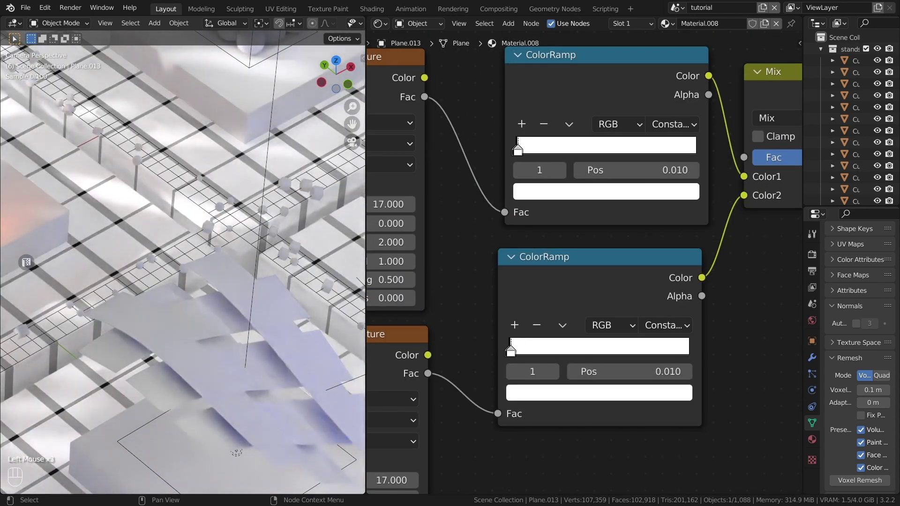
Add a ColorRamp and a Geometry node, linking Pointiness to the ramp's Fac
{"action": "key", "text": "shift+a"}
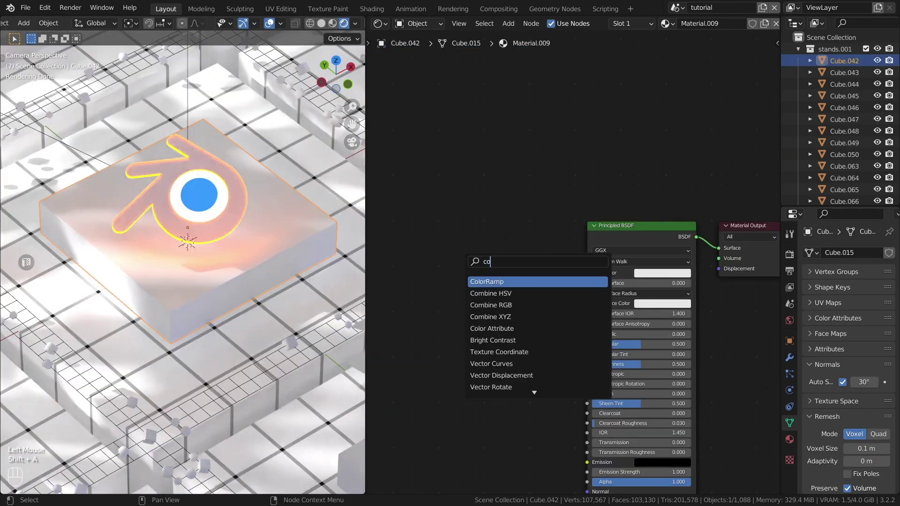
{"action": "key", "text": "Return"}
{"action": "left_click", "coordinate": [516, 262]}
{"action": "middle_click_drag", "start_coordinate": [489, 267], "coordinate": [586, 241]}
{"action": "key", "text": "shift+a"}
{"action": "type", "text": "ge"}
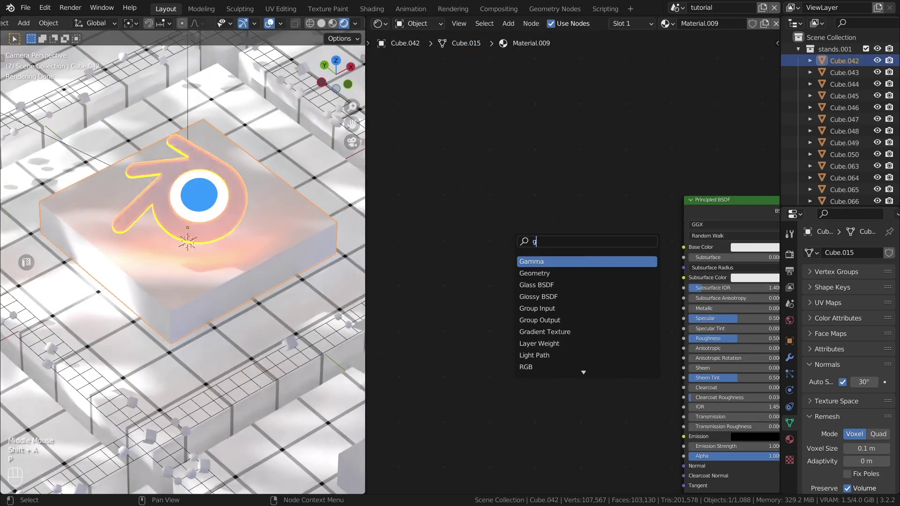
{"action": "key", "text": "Return"}
{"action": "left_click", "coordinate": [534, 356]}
{"action": "scroll", "coordinate": [534, 357], "scroll_direction": "up", "scroll_amount": 2}
{"action": "left_click_drag", "start_coordinate": [519, 396], "coordinate": [536, 371]}
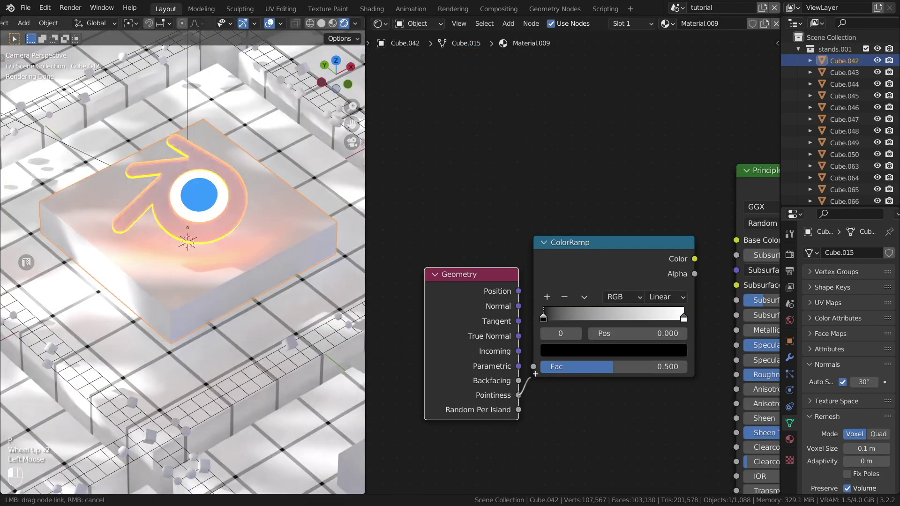
Feed the ramp Color into Base Color, set it to Constant, and slide the stop near 0.47
{"action": "left_click_drag", "start_coordinate": [694, 258], "coordinate": [736, 239]}
{"action": "scroll", "coordinate": [736, 240], "scroll_direction": "up", "scroll_amount": 2}
{"action": "left_click", "coordinate": [600, 295]}
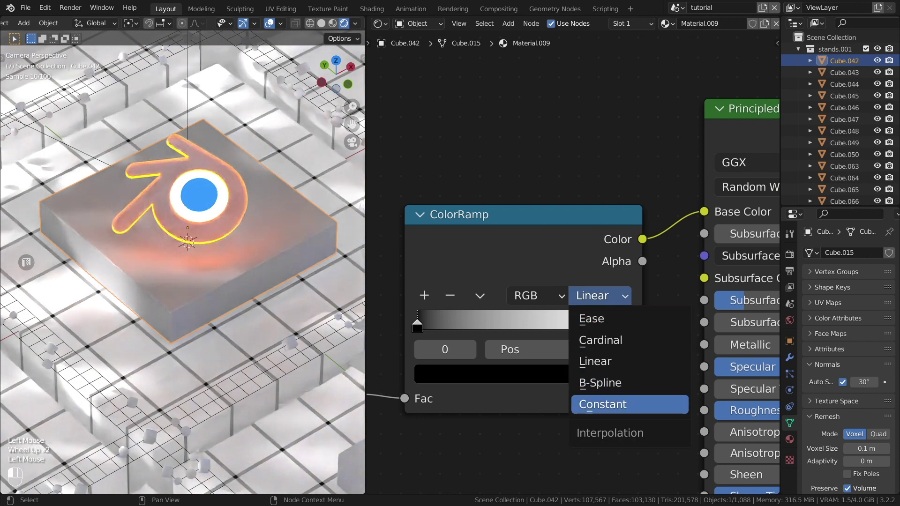
{"action": "left_click", "coordinate": [605, 404]}
{"action": "left_click_drag", "start_coordinate": [515, 324], "coordinate": [524, 323]}
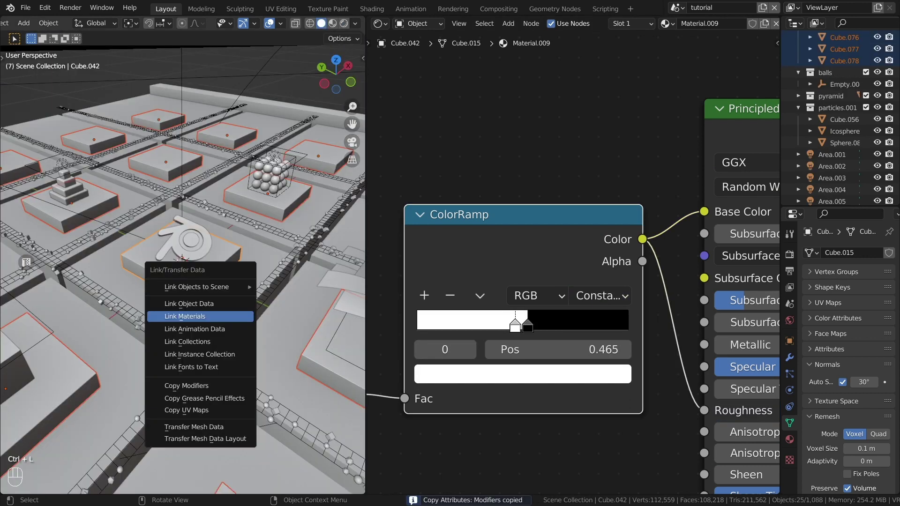
Give the selected stands Cube.042's material and view the scene rendered through the camera
{"action": "left_click", "coordinate": [201, 315]}
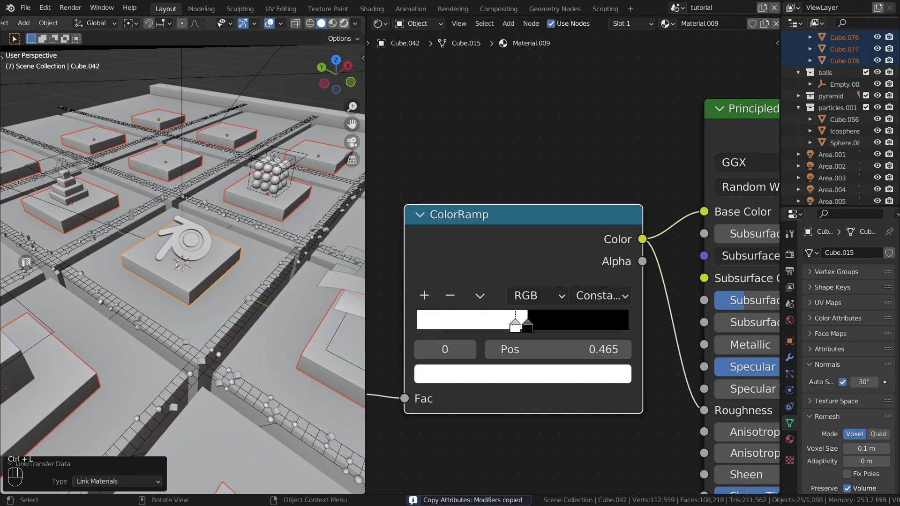
{"action": "left_click", "coordinate": [344, 23]}
{"action": "left_click", "coordinate": [188, 76]}
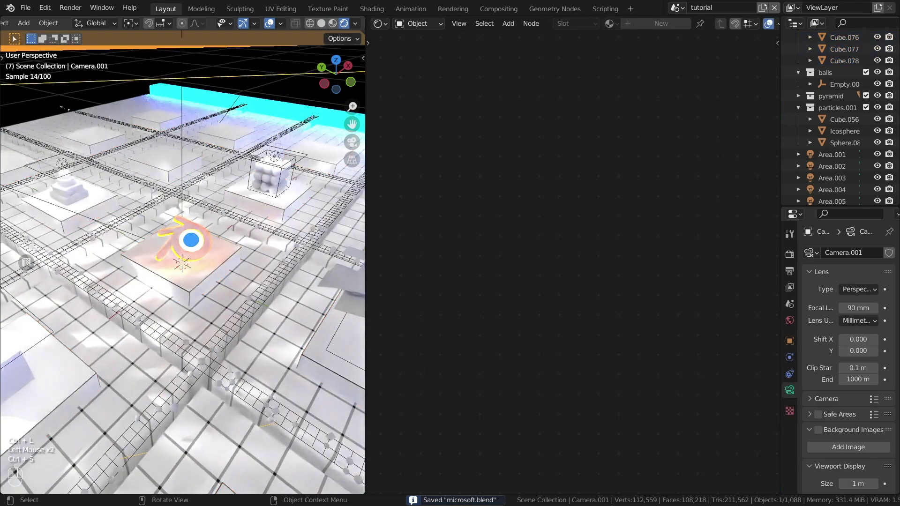
{"action": "key", "text": "KP_0"}
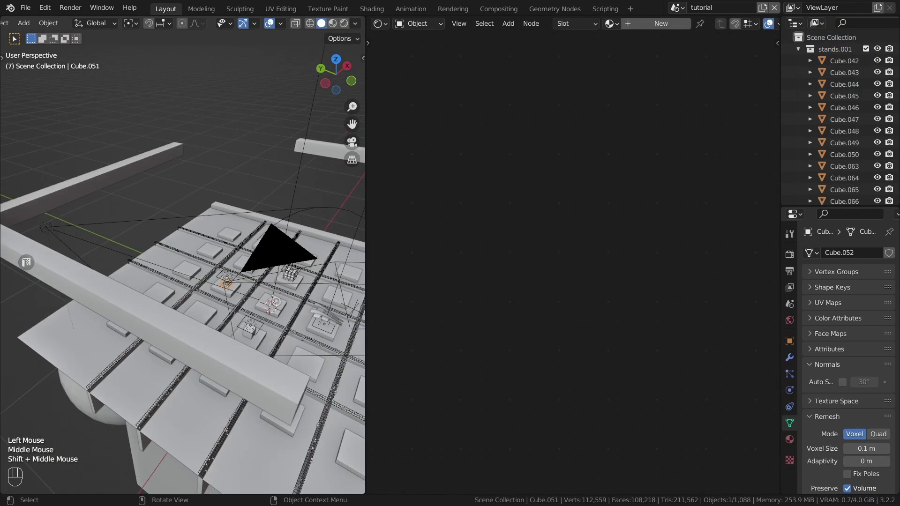
{"action": "scroll", "coordinate": [182, 263], "scroll_direction": "up", "scroll_amount": 2}
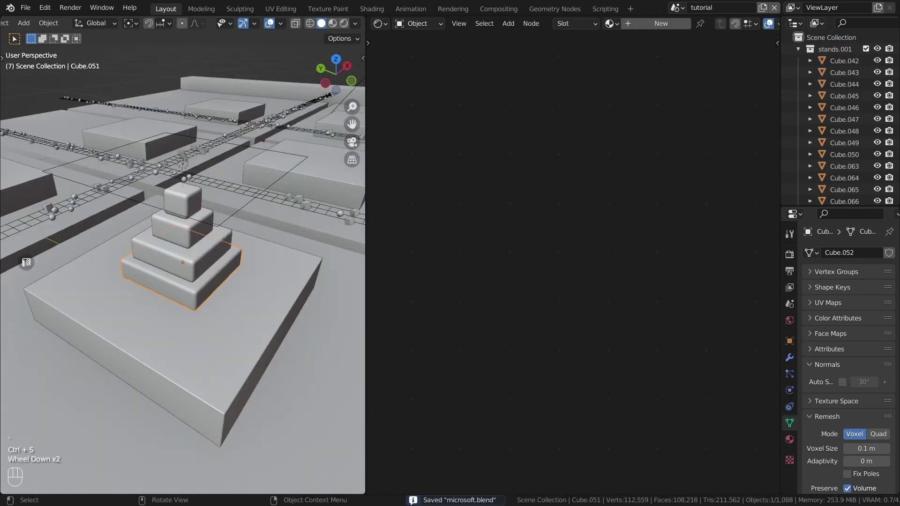
{"action": "key", "text": "Tab"}
{"action": "scroll", "coordinate": [182, 263], "scroll_direction": "down", "scroll_amount": 1}
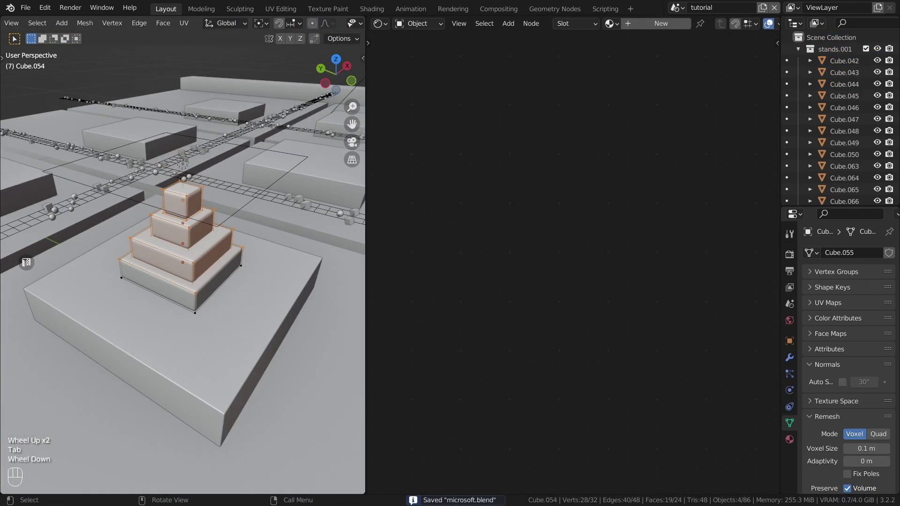
{"action": "scroll", "coordinate": [183, 263], "scroll_direction": "down", "scroll_amount": 2}
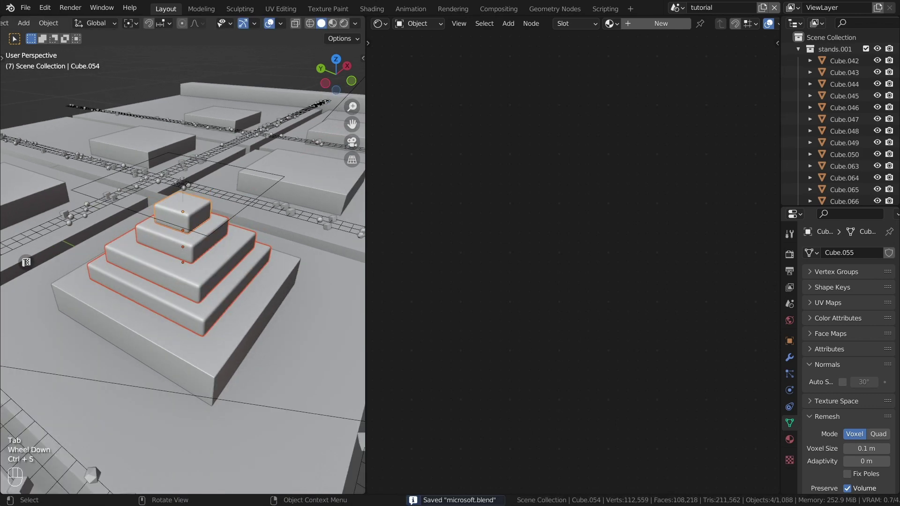
Rescale the pyramid tiers in Edit Mode, frame them in the camera view, and save
{"action": "key", "text": "KP_0"}
{"action": "key", "text": "ctrl+s"}
{"action": "key", "text": "Tab"}
{"action": "middle_click_drag", "start_coordinate": [192, 188], "coordinate": [174, 280], "text": "shift"}
{"action": "scroll", "coordinate": [183, 263], "scroll_direction": "up", "scroll_amount": 1}
{"action": "left_click", "coordinate": [261, 230], "text": "ctrl"}
{"action": "key", "text": "Tab"}
{"action": "scroll", "coordinate": [261, 231], "scroll_direction": "down", "scroll_amount": 1}
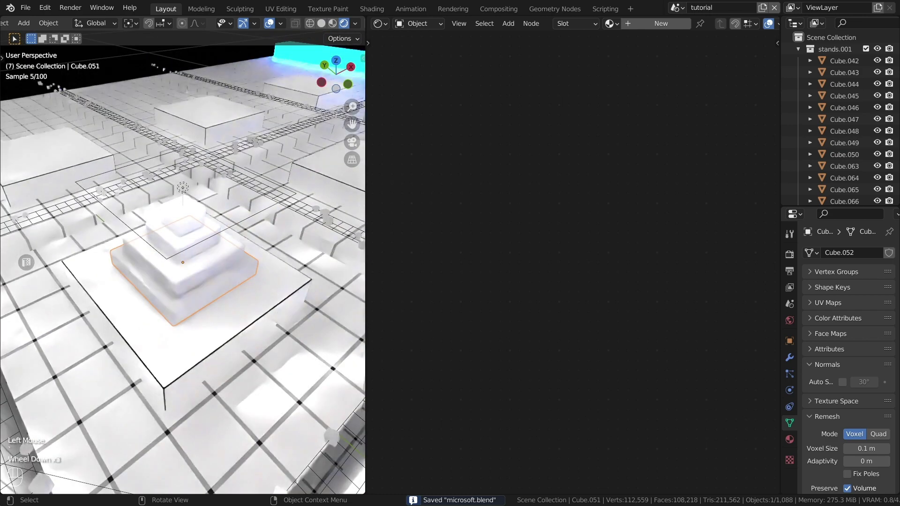
{"action": "key", "text": "KP_0"}
{"action": "scroll", "coordinate": [182, 328], "scroll_direction": "up", "scroll_amount": 2}
{"action": "middle_click_drag", "start_coordinate": [183, 328], "coordinate": [197, 300], "text": "shift"}
{"action": "key", "text": "ctrl+s"}
Create Material.004 with a pink base colour, Subsurface 1.000, and a pink subsurface colour
{"action": "left_click", "coordinate": [661, 23]}
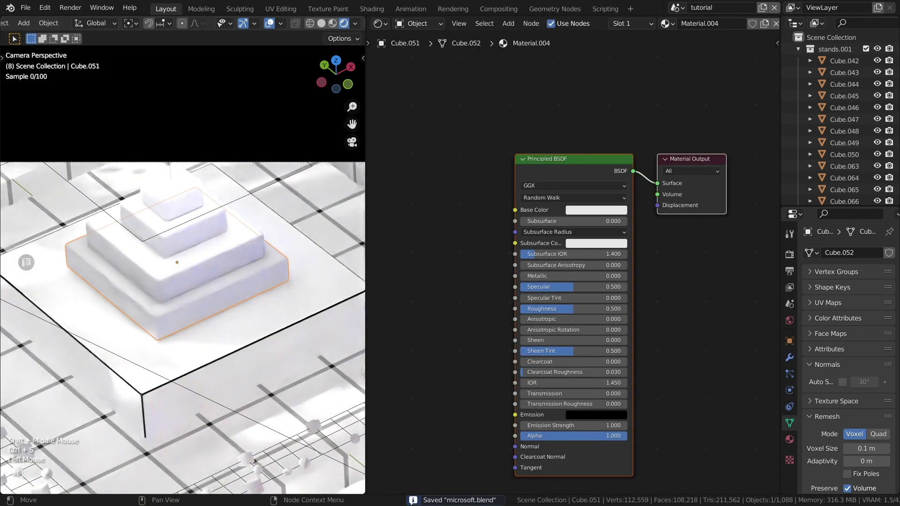
{"action": "scroll", "coordinate": [585, 278], "scroll_direction": "up", "scroll_amount": 2}
{"action": "left_click_drag", "start_coordinate": [575, 201], "coordinate": [653, 201]}
{"action": "left_click", "coordinate": [608, 185]}
{"action": "left_click", "coordinate": [607, 233]}
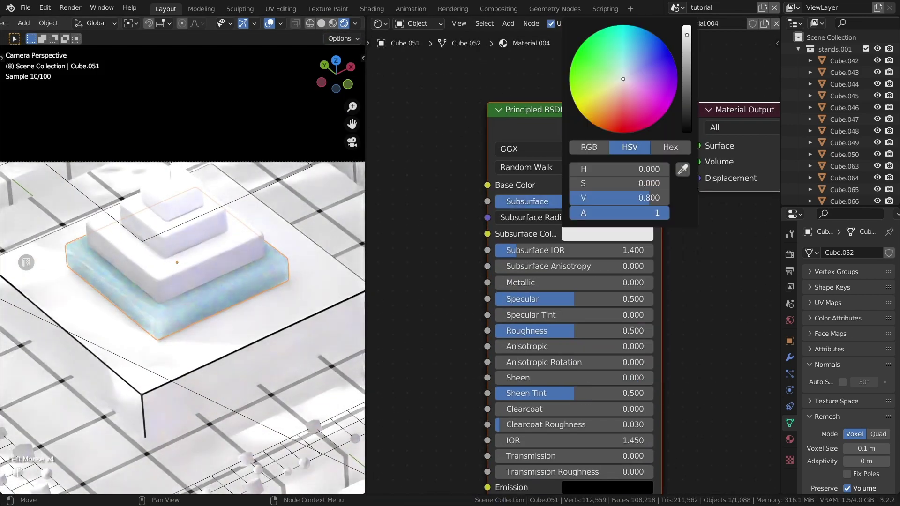
{"action": "left_click", "coordinate": [645, 98]}
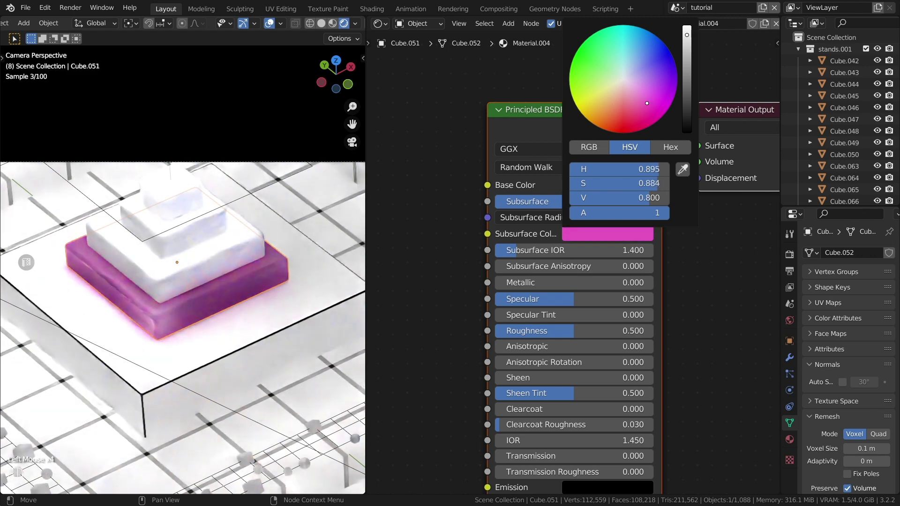
Select the other tiers with the pink tier active and link its material to them
{"action": "left_click", "coordinate": [173, 216], "text": "ctrl"}
{"action": "left_click", "coordinate": [172, 191], "text": "shift"}
{"action": "key", "text": "ctrl+l"}
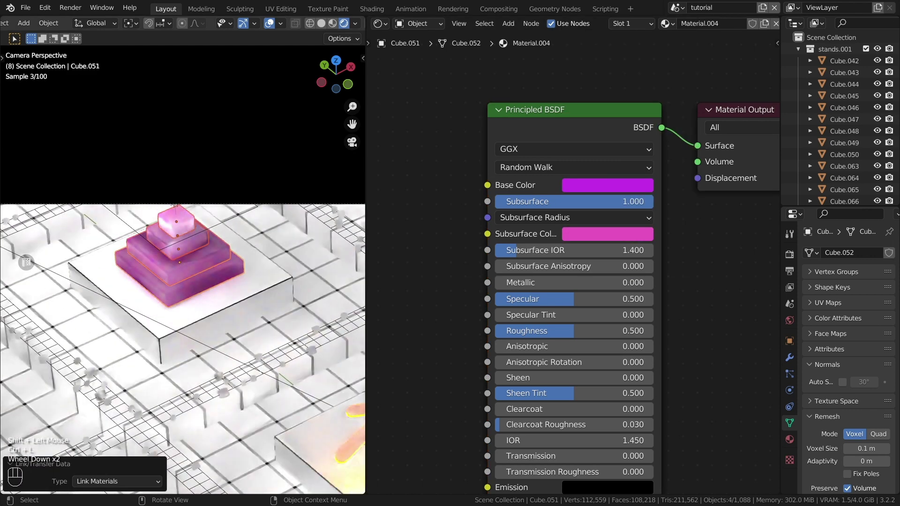
Replace the sphere's shader with a Glass BSDF (roughness 0.2, IOR 1.333) and link it to all spheres
{"action": "left_click", "coordinate": [261, 221]}
{"action": "left_click", "coordinate": [654, 192]}
{"action": "key", "text": "x"}
{"action": "key", "text": "shift+a"}
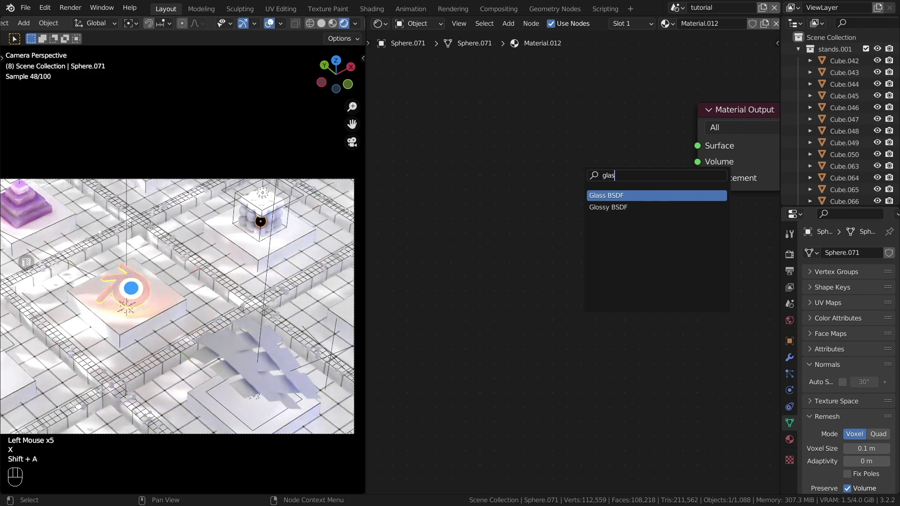
{"action": "key", "text": "Return"}
{"action": "scroll", "coordinate": [183, 304], "scroll_direction": "up", "scroll_amount": 2}
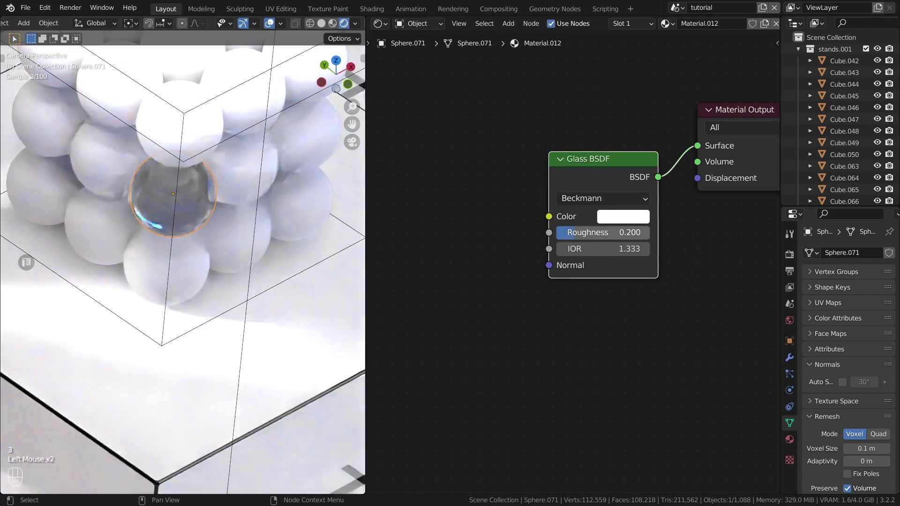
{"action": "key", "text": "ctrl+l"}
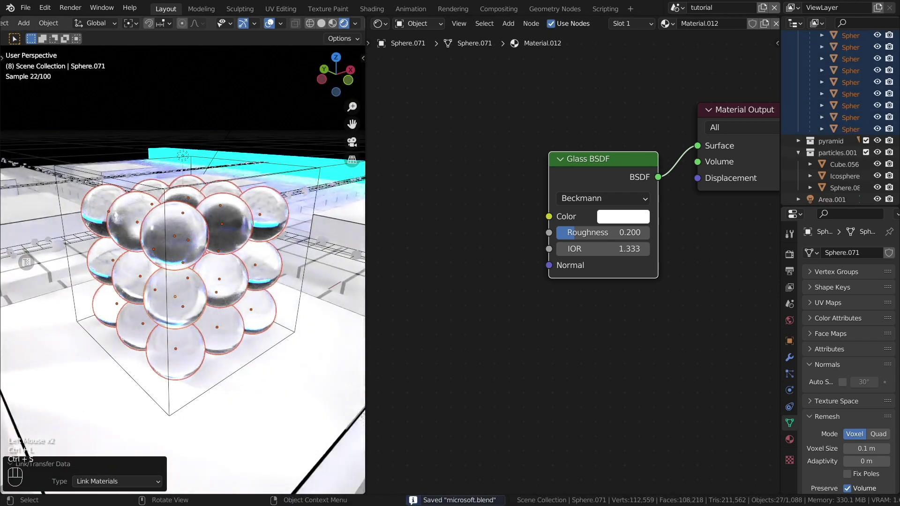
Give a curved strip a green, fully transmissive material with transmission roughness 0.25
{"action": "left_click", "coordinate": [352, 141]}
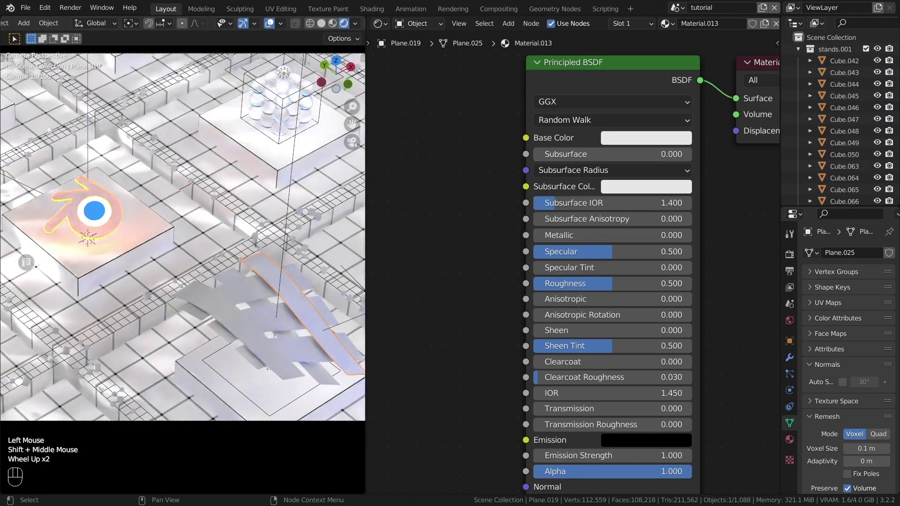
{"action": "left_click", "coordinate": [646, 137]}
{"action": "left_click_drag", "start_coordinate": [673, 310], "coordinate": [683, 310]}
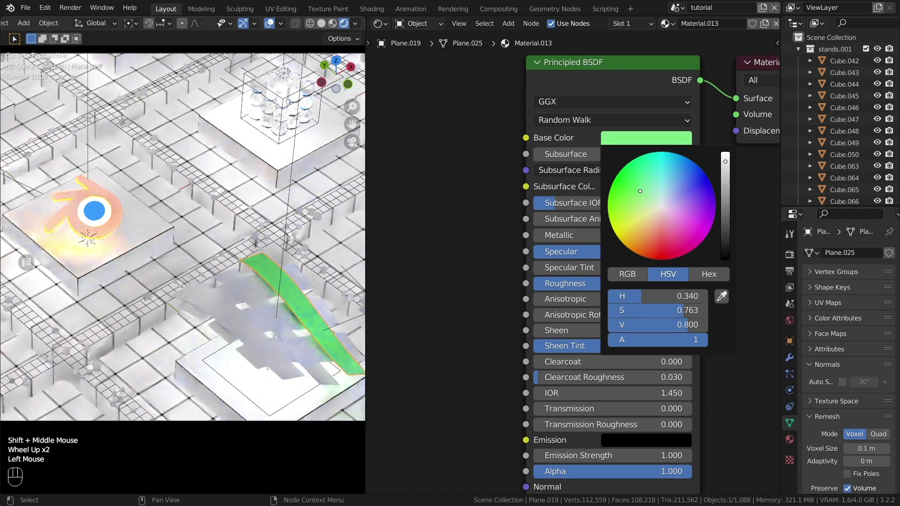
{"action": "left_click_drag", "start_coordinate": [562, 409], "coordinate": [691, 409]}
{"action": "left_click", "coordinate": [609, 424]}
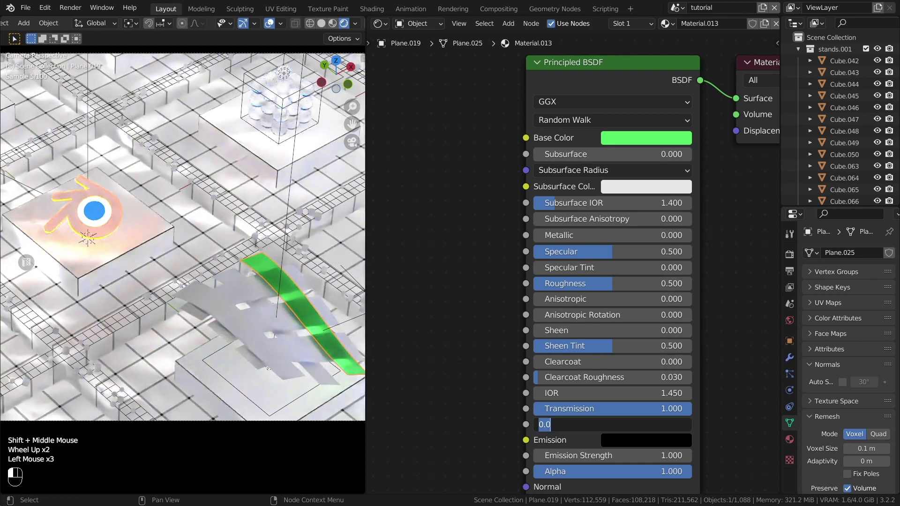
{"action": "key", "text": "Return"}
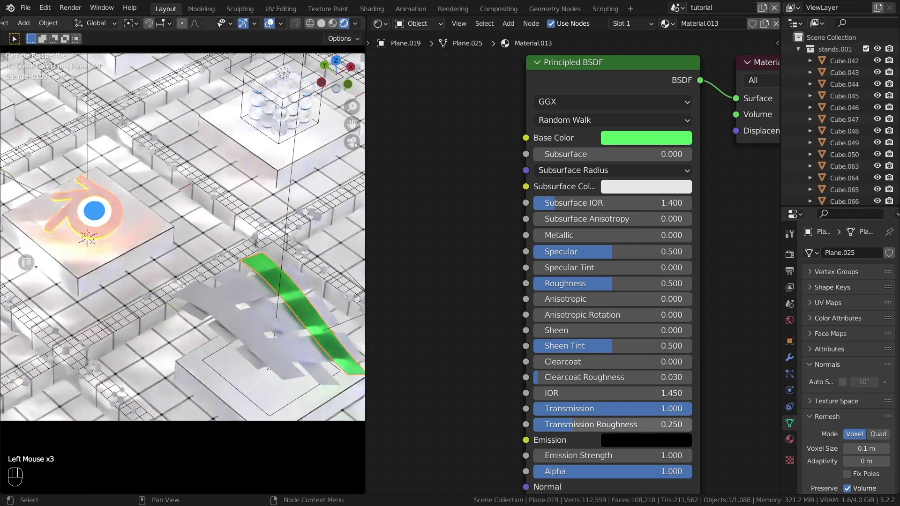
Link the green material to another curved strip
{"action": "left_click", "coordinate": [646, 138]}
{"action": "left_click", "coordinate": [237, 324], "text": "shift"}
{"action": "key", "text": "ctrl+l"}
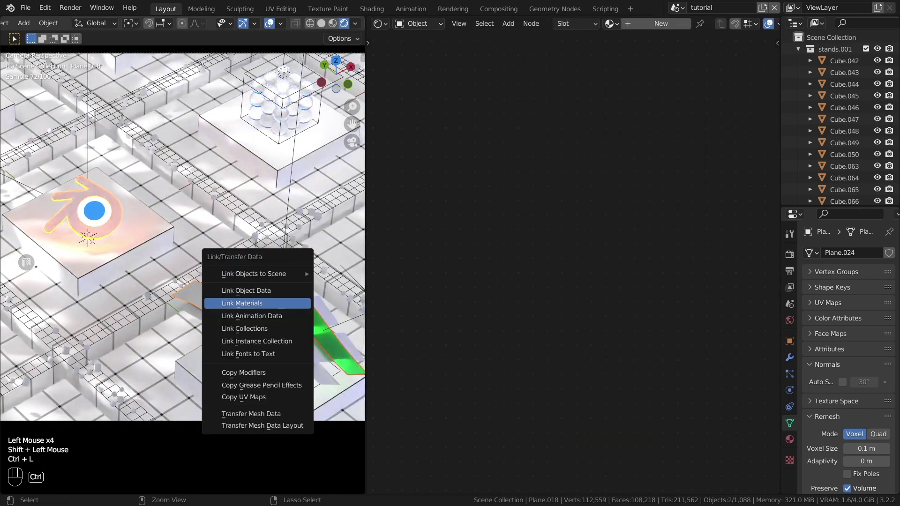
{"action": "left_click", "coordinate": [261, 301]}
Recolour another strip pink and link its material to the selected strips
{"action": "left_click", "coordinate": [243, 292]}
{"action": "left_click", "coordinate": [645, 137]}
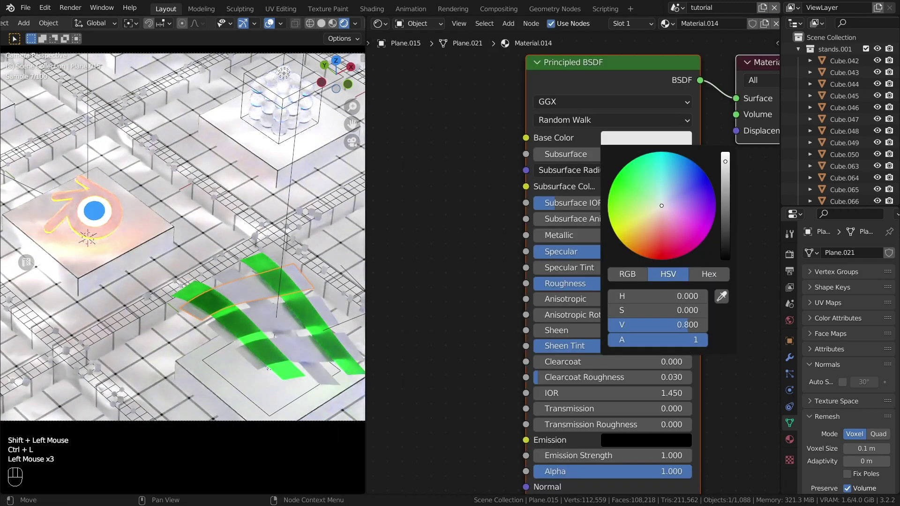
{"action": "left_click", "coordinate": [646, 197]}
{"action": "left_click", "coordinate": [269, 368], "text": "shift"}
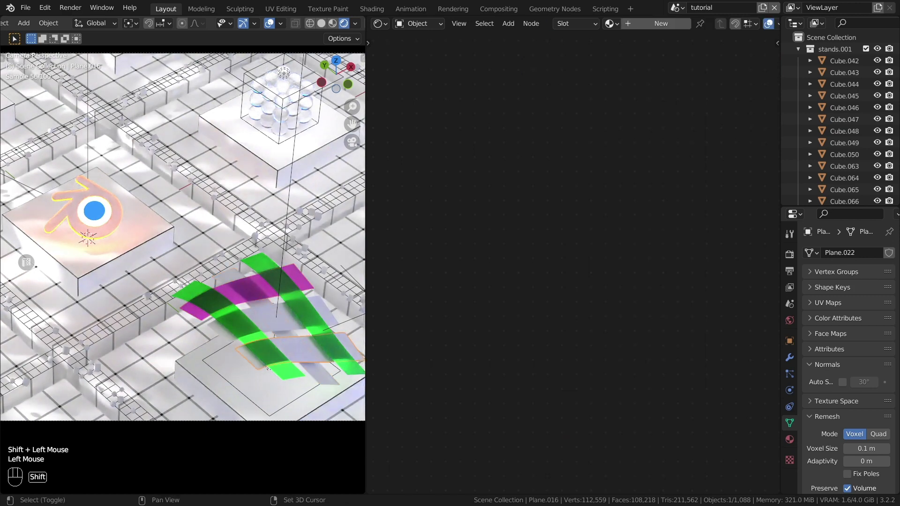
{"action": "left_click", "coordinate": [213, 238], "text": "shift"}
{"action": "key", "text": "ctrl+l"}
{"action": "left_click", "coordinate": [214, 238]}
Recolour a strip blue and link its material to another strip
{"action": "left_click", "coordinate": [646, 138]}
{"action": "left_click", "coordinate": [648, 229]}
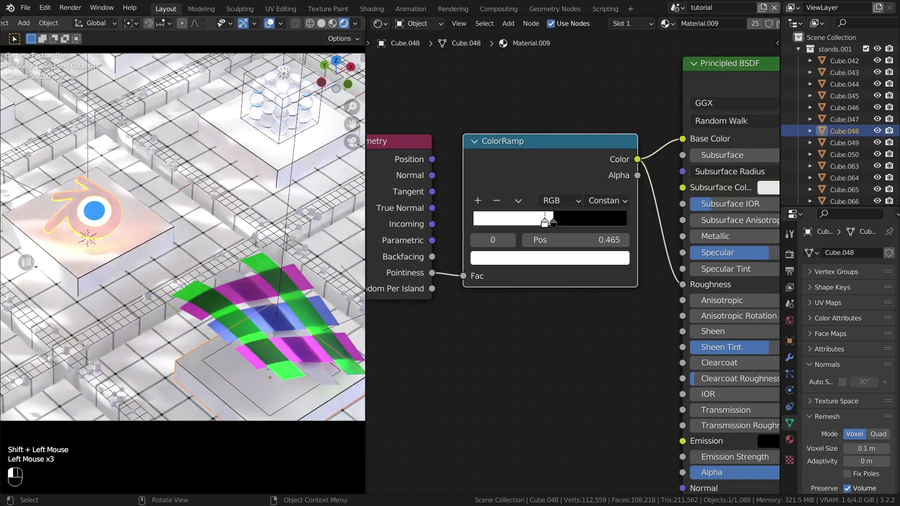
{"action": "left_click", "coordinate": [230, 323], "text": "shift"}
{"action": "key", "text": "ctrl+l"}
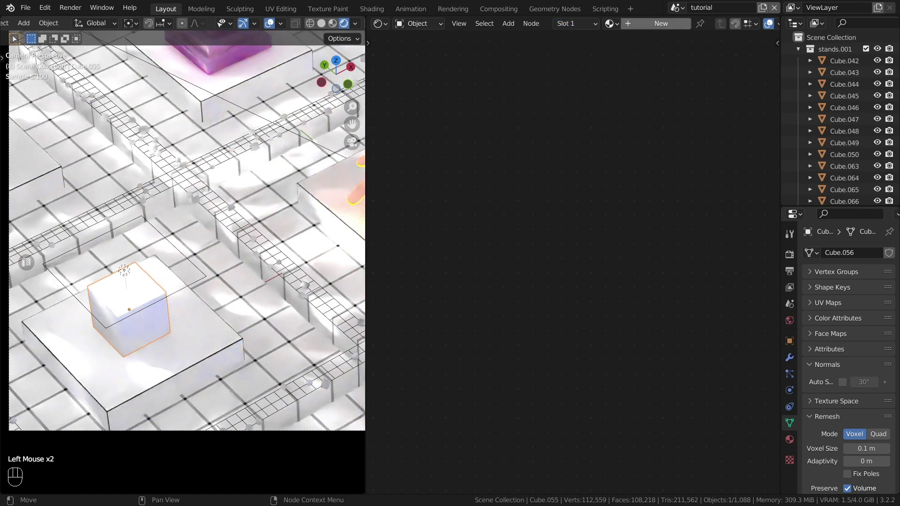
Create three material slots on the cube, each with a new material (Material.016–018)
{"action": "left_click", "coordinate": [656, 23]}
{"action": "left_click", "coordinate": [576, 24]}
{"action": "left_click", "coordinate": [624, 61]}
{"action": "left_click", "coordinate": [661, 24]}
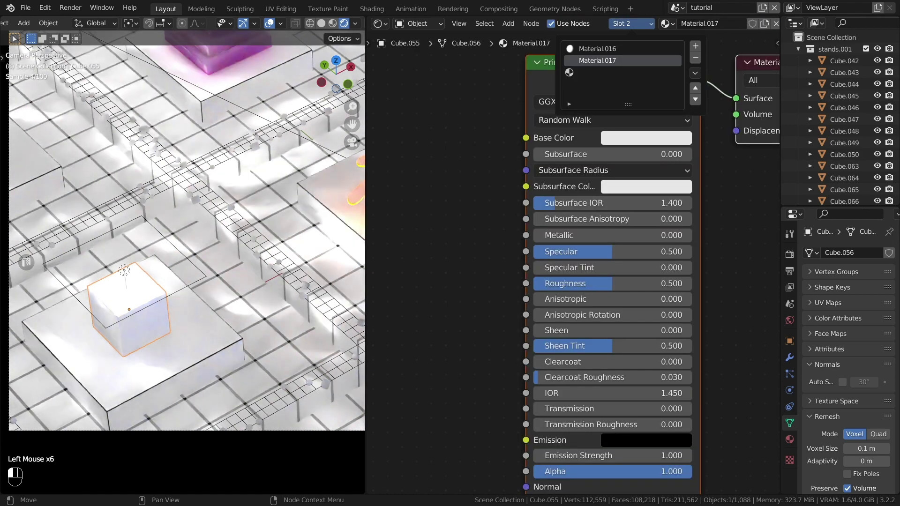
{"action": "left_click", "coordinate": [623, 73]}
{"action": "left_click", "coordinate": [661, 24]}
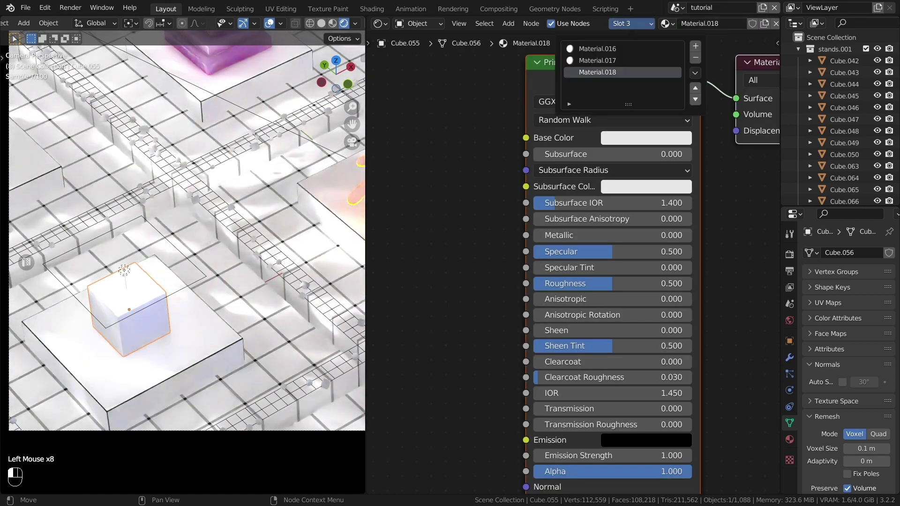
Combine Emission and Principled BSDF through an Add Shader, with a darkened Hue/Saturation colour driving base colour
{"action": "middle_click_drag", "start_coordinate": [469, 234], "coordinate": [450, 365]}
{"action": "key", "text": "shift+a"}
{"action": "left_click", "coordinate": [740, 173]}
{"action": "right_click_drag", "start_coordinate": [558, 148], "coordinate": [640, 155], "text": "alt"}
{"action": "middle_click_drag", "start_coordinate": [562, 328], "coordinate": [492, 356]}
{"action": "right_click_drag", "start_coordinate": [469, 244], "coordinate": [497, 281], "text": "ctrl"}
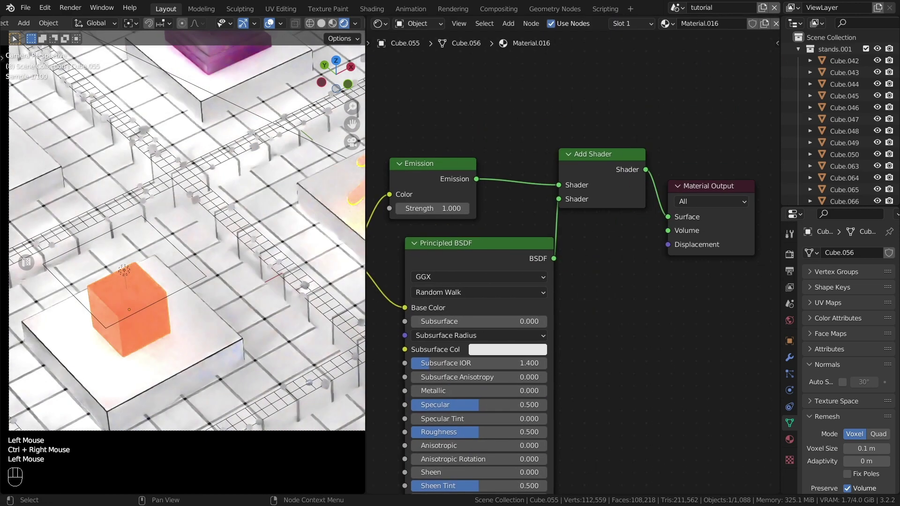
{"action": "middle_click_drag", "start_coordinate": [516, 328], "coordinate": [553, 300]}
{"action": "left_click", "coordinate": [471, 260]}
{"action": "left_click_drag", "start_coordinate": [556, 89], "coordinate": [555, 101]}
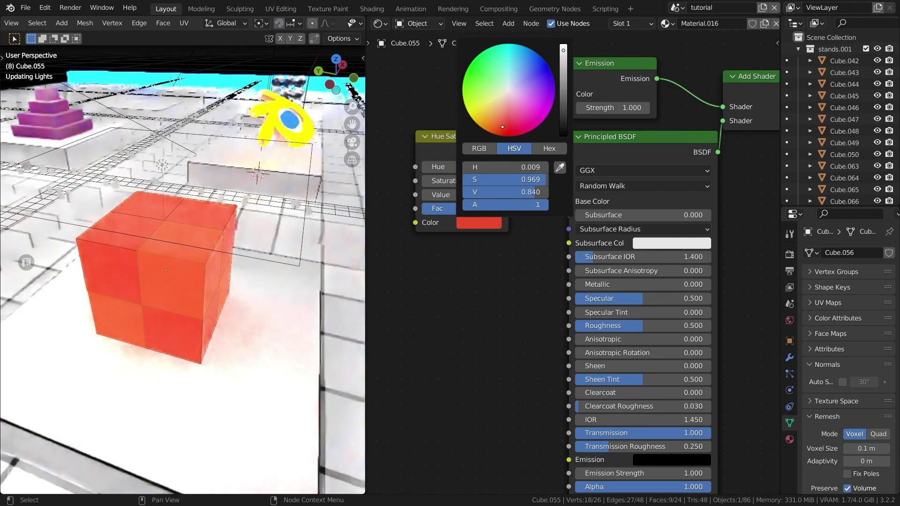
Assign Material.017 to chosen cube faces and make that white material fully transmissive
{"action": "left_click", "coordinate": [631, 23]}
{"action": "left_click", "coordinate": [597, 61]}
{"action": "left_click", "coordinate": [584, 119]}
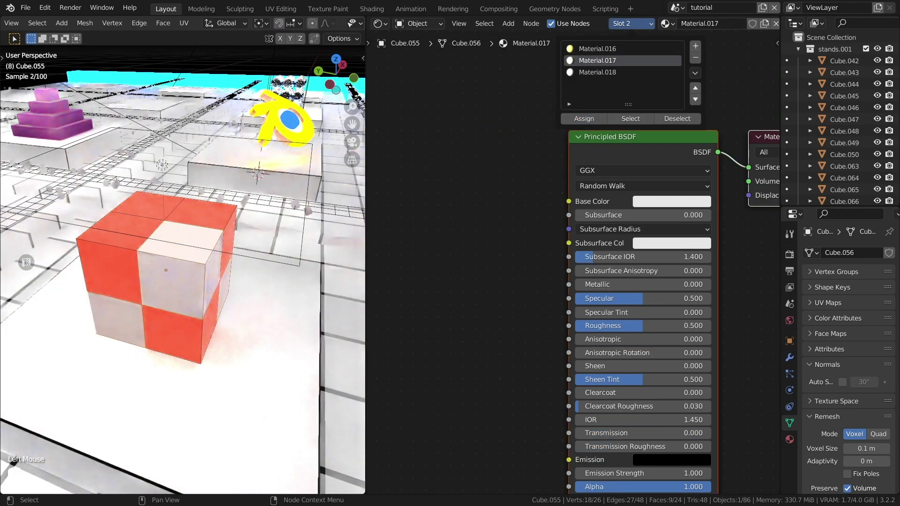
{"action": "mouse_move", "coordinate": [187, 281]}
{"action": "middle_mouse_down"}
{"action": "mouse_move", "coordinate": [211, 282]}
{"action": "mouse_move", "coordinate": [197, 281]}
{"action": "middle_mouse_up"}
{"action": "key", "text": "Tab"}
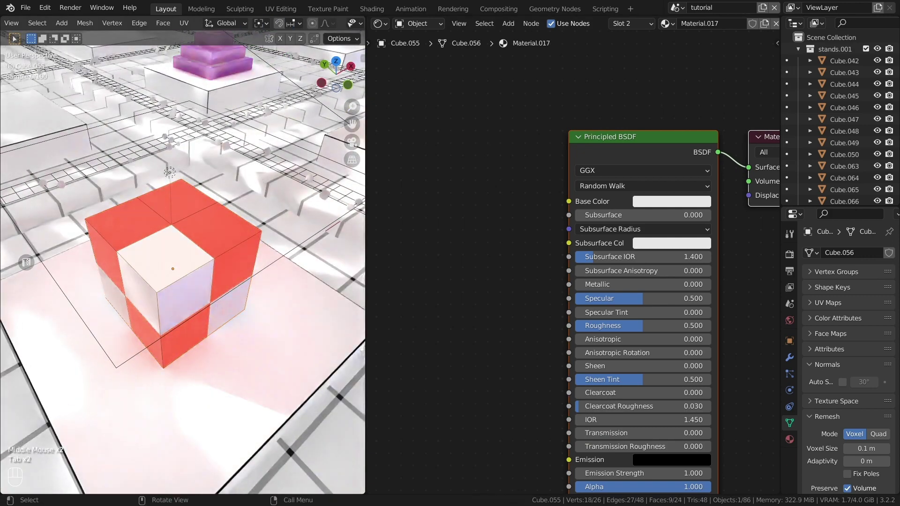
{"action": "left_click", "coordinate": [672, 202]}
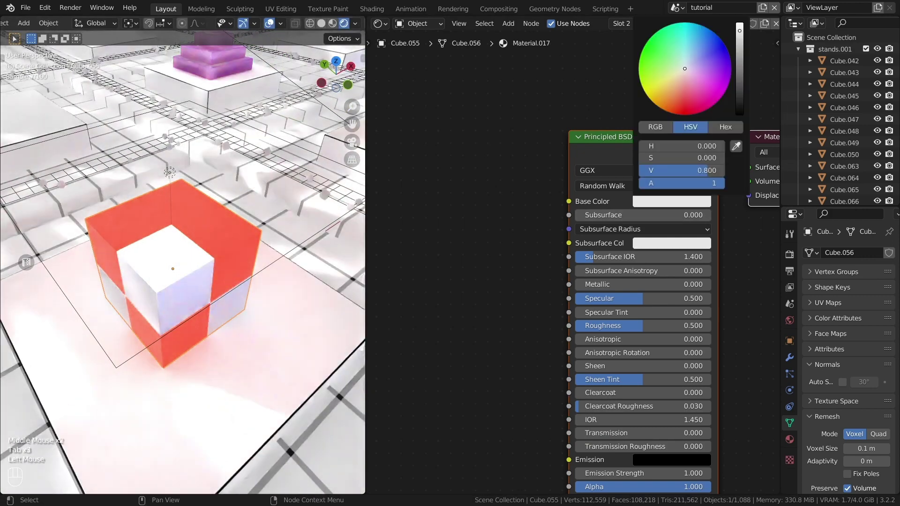
{"action": "left_click_drag", "start_coordinate": [642, 433], "coordinate": [710, 433]}
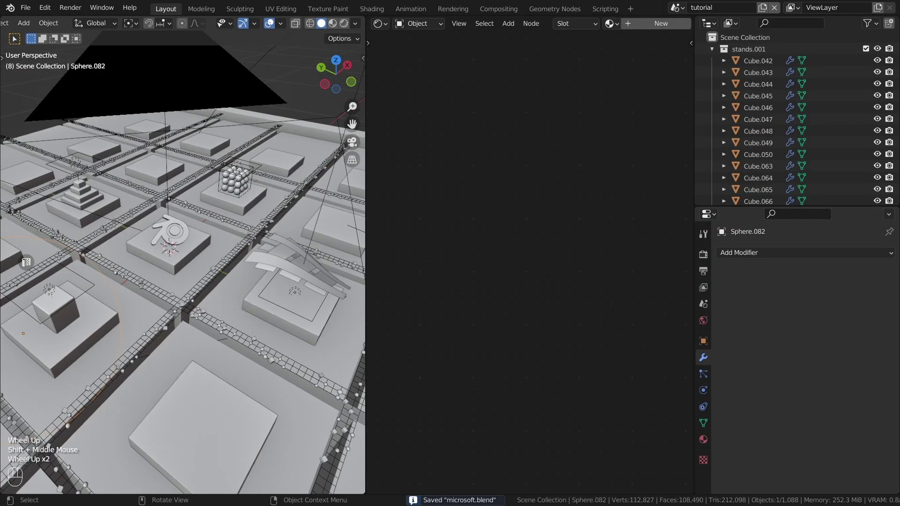
Select the Blender-logo curve, frame its material nodes and save the file
{"action": "left_click", "coordinate": [174, 231]}
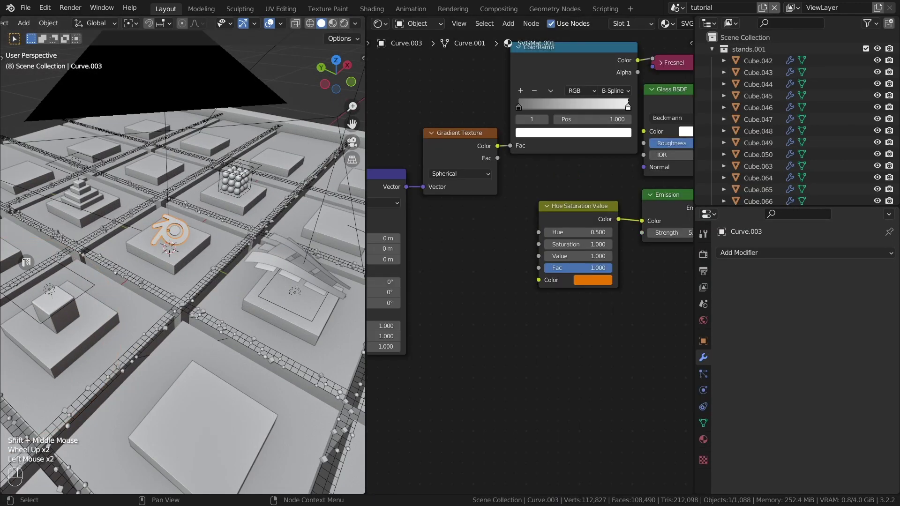
{"action": "scroll", "coordinate": [183, 262], "scroll_direction": "down", "scroll_amount": 4}
{"action": "key", "text": "Home"}
{"action": "key", "text": "ctrl+s"}
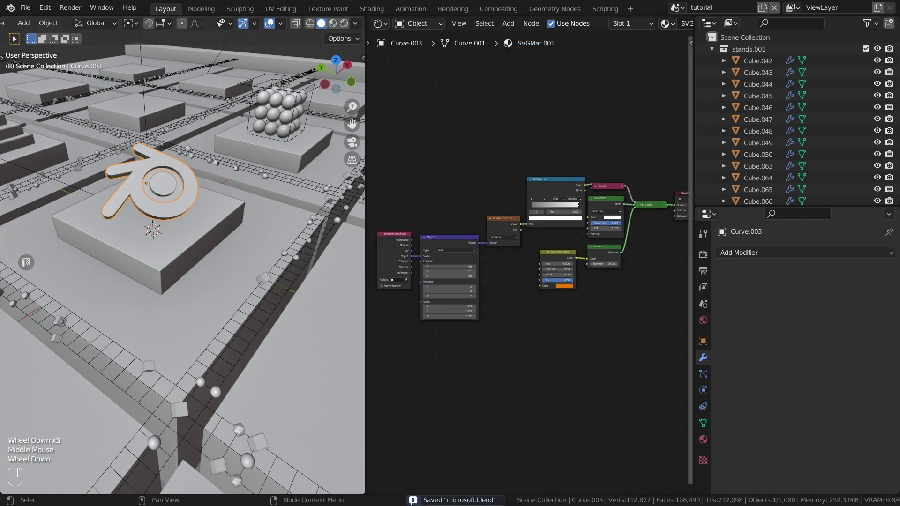
Maximise the node editor and box-select all of the logo's material nodes
{"action": "scroll", "coordinate": [469, 305], "scroll_direction": "up", "scroll_amount": 4}
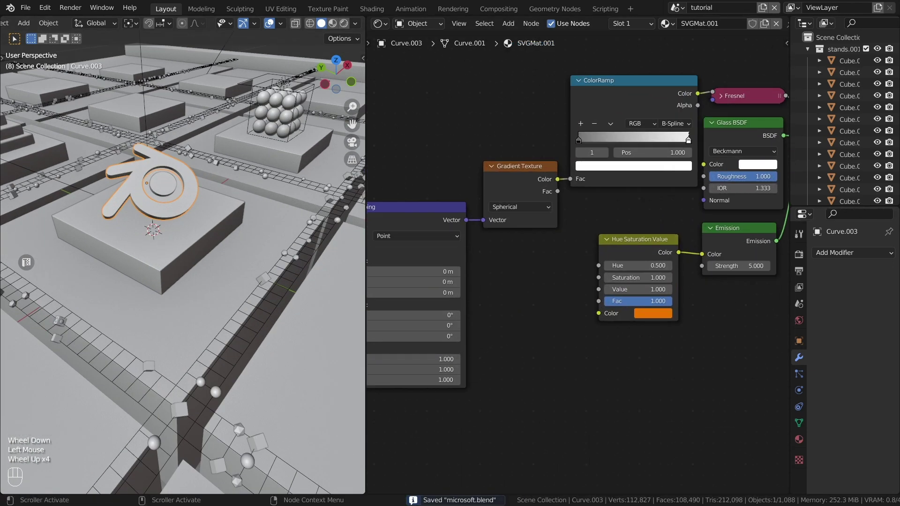
{"action": "key", "text": "ctrl+space"}
{"action": "scroll", "coordinate": [450, 263], "scroll_direction": "up", "scroll_amount": 3}
{"action": "scroll", "coordinate": [450, 262], "scroll_direction": "down", "scroll_amount": 3}
{"action": "key", "text": "Home"}
{"action": "middle_click_drag", "start_coordinate": [417, 169], "coordinate": [438, 173]}
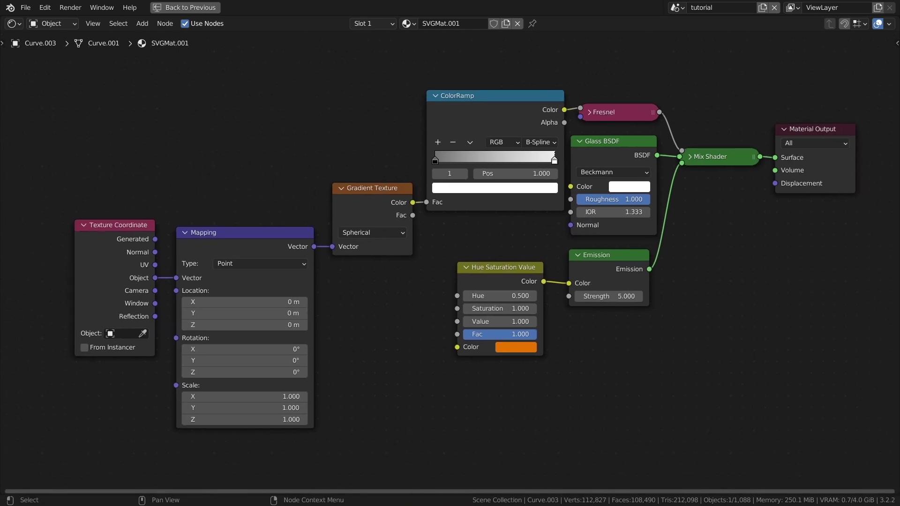
{"action": "left_click_drag", "start_coordinate": [706, 481], "coordinate": [70, 89]}
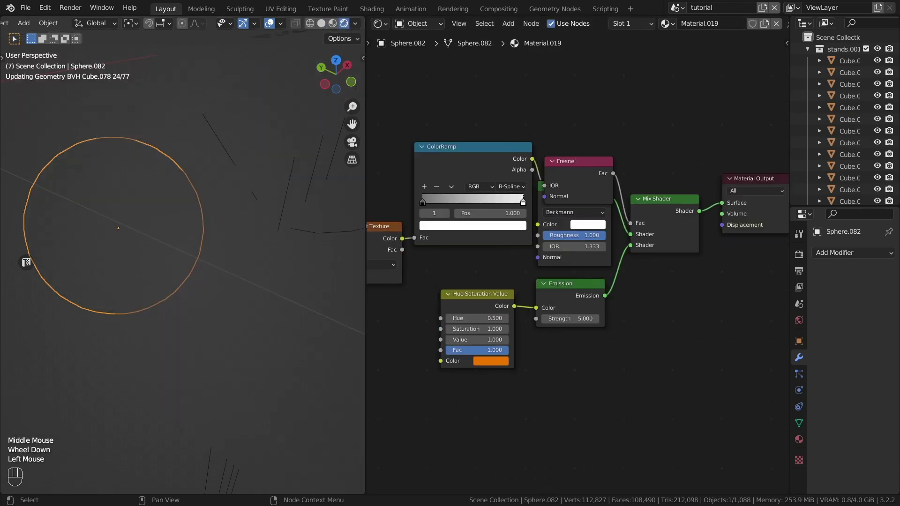
Recolour the Hue/Saturation node yellow, move the ColorRamp stops inward and set a Spherical gradient
{"action": "scroll", "coordinate": [471, 328], "scroll_direction": "up", "scroll_amount": 2}
{"action": "left_click", "coordinate": [503, 376]}
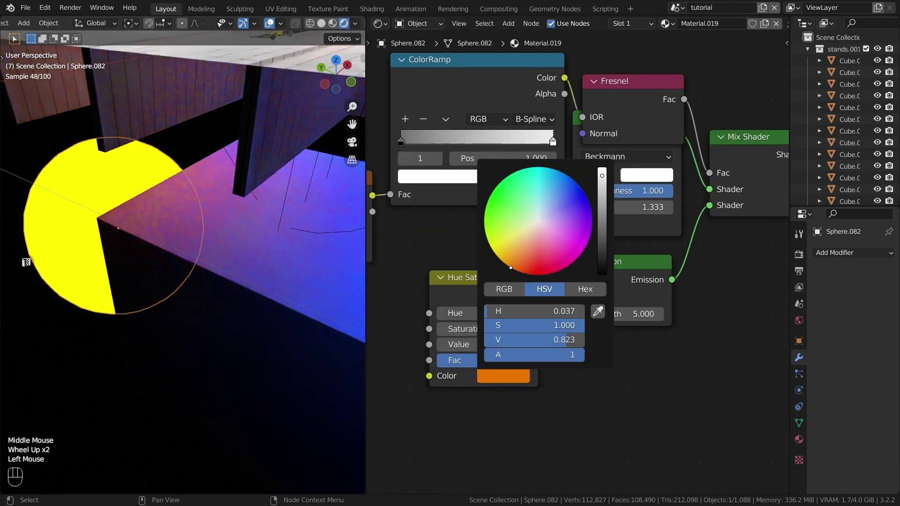
{"action": "key", "text": "ctrl+a"}
{"action": "left_click_drag", "start_coordinate": [553, 142], "coordinate": [467, 140]}
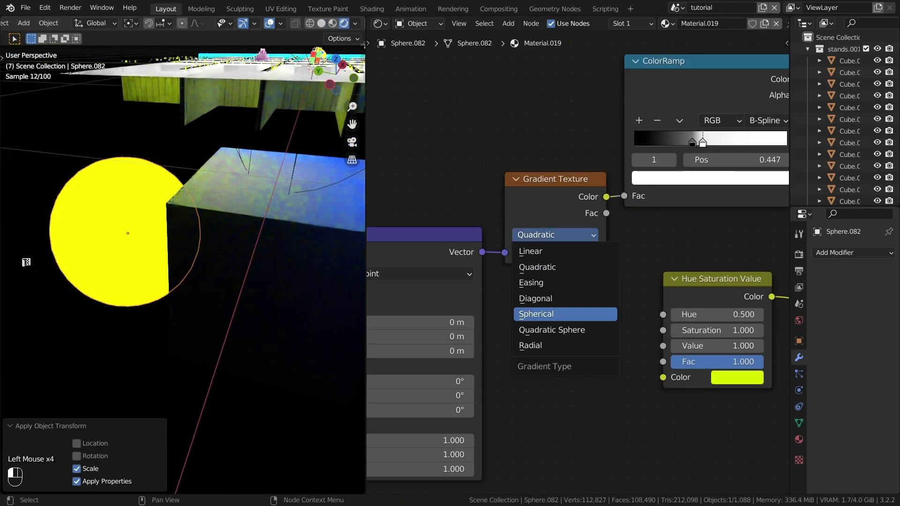
{"action": "left_click", "coordinate": [623, 313]}
{"action": "middle_click_drag", "start_coordinate": [623, 314], "coordinate": [562, 281]}
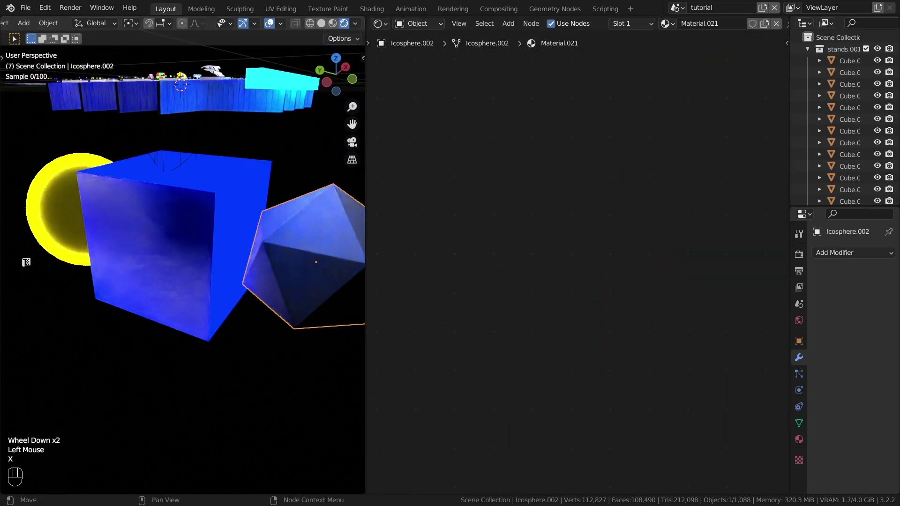
Paste the copied nodes, give the plane a second slot with white Emission strength 15, and save
{"action": "key", "text": "ctrl+v"}
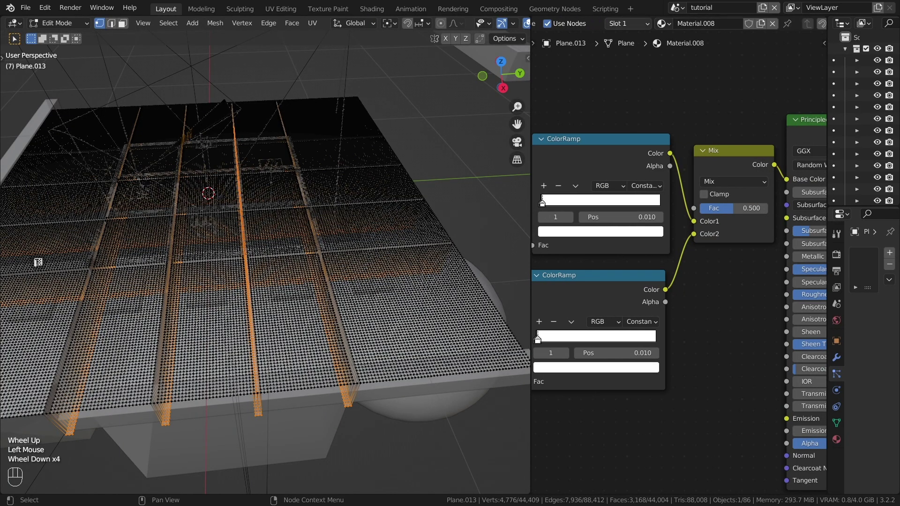
{"action": "left_click", "coordinate": [692, 46]}
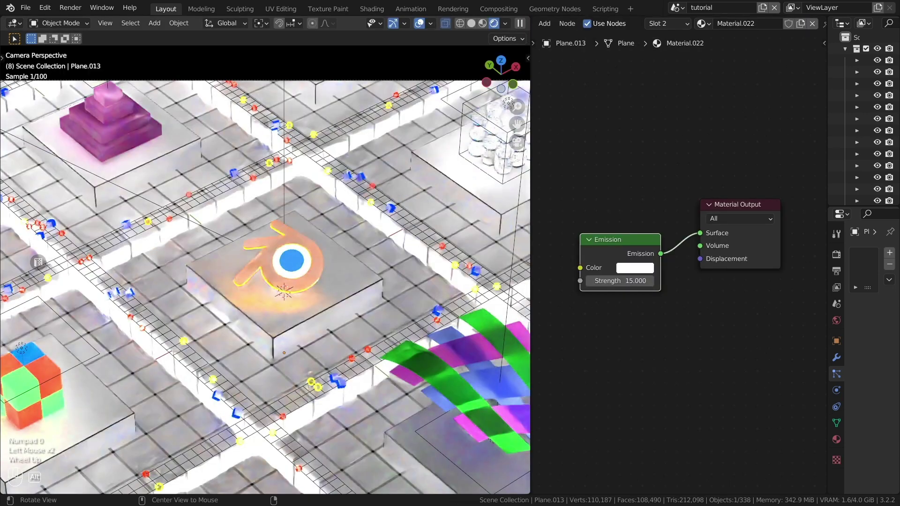
{"action": "key", "text": "shift+alt+z"}
{"action": "key", "text": "ctrl+s"}
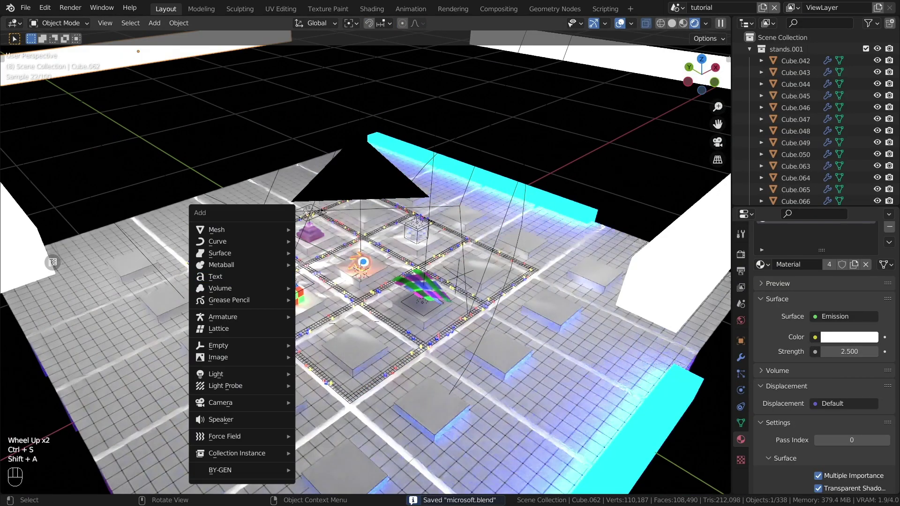
Add an ico sphere at the edge of the grid
{"action": "left_click", "coordinate": [328, 276]}
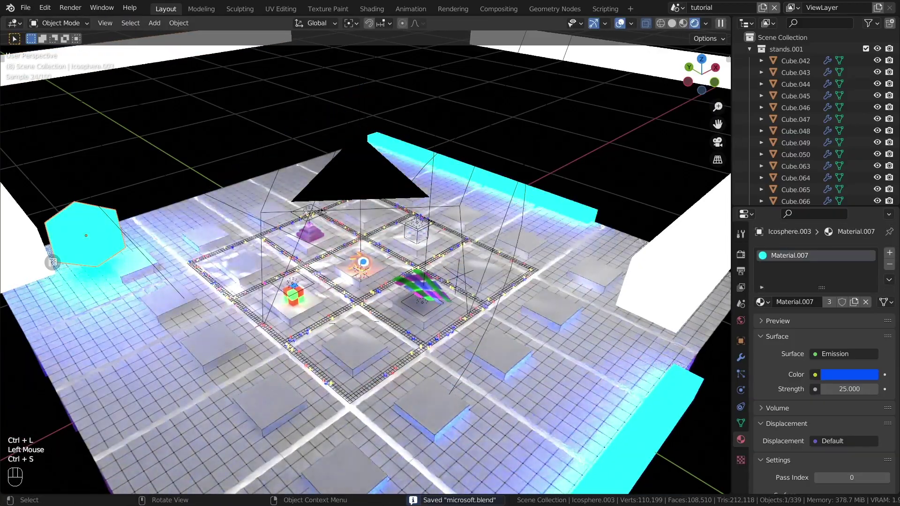